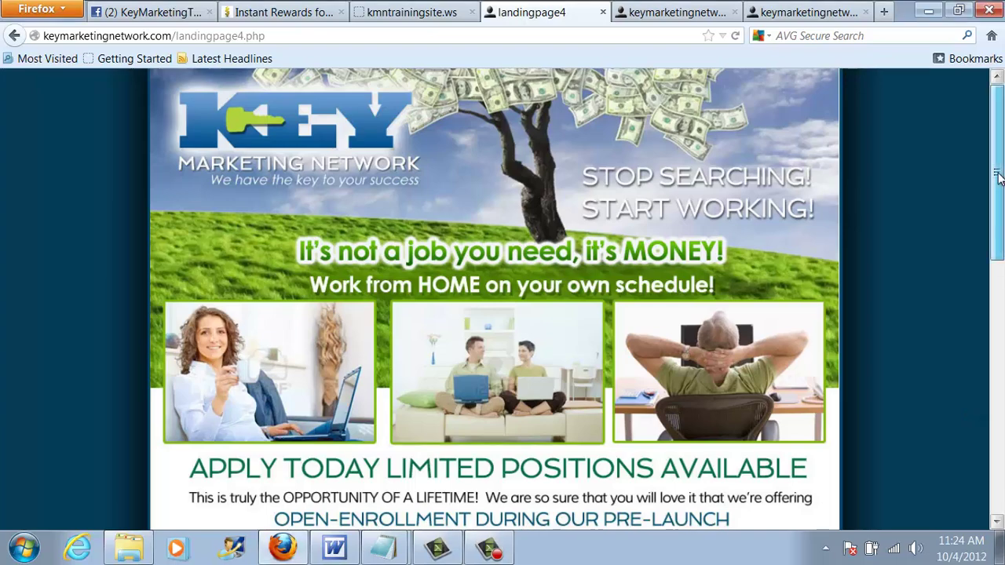
Bring up the Create Account sign-up page in the last keymarketingnetwork tab.
{"action": "left_click_drag", "start_coordinate": [998, 176], "coordinate": [997, 377]}
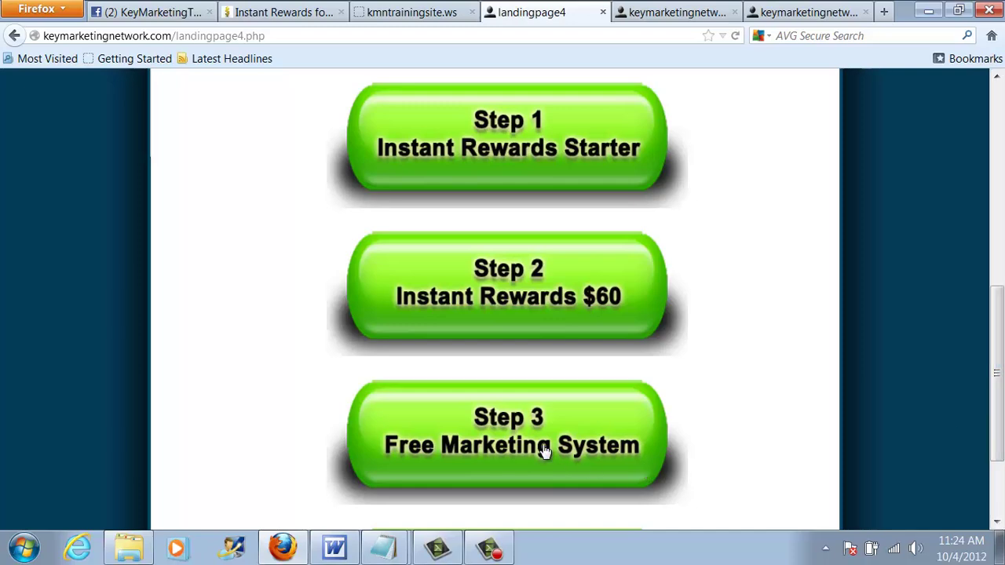
{"action": "scroll", "coordinate": [762, 251], "scroll_direction": "up", "scroll_amount": 10}
{"action": "left_click", "coordinate": [793, 8]}
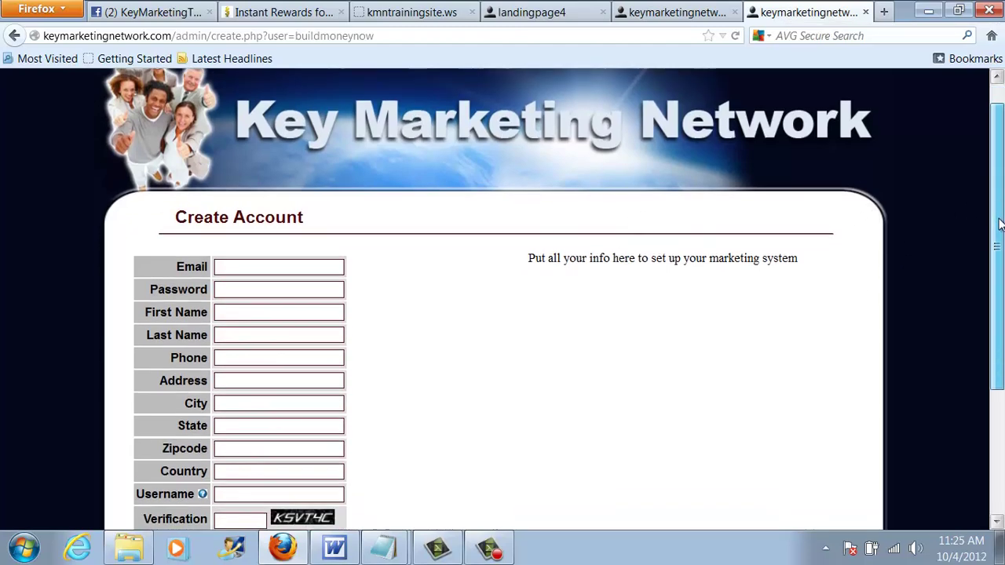
{"action": "scroll", "coordinate": [997, 228], "scroll_direction": "down", "scroll_amount": 1}
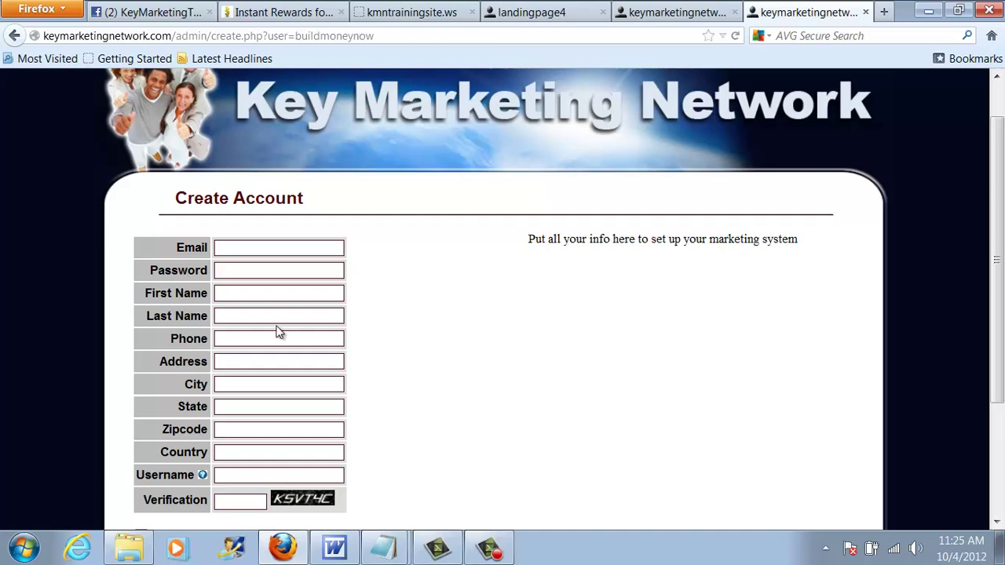
Fill in the account email, password, and the member's first and last name.
{"action": "left_click", "coordinate": [257, 250]}
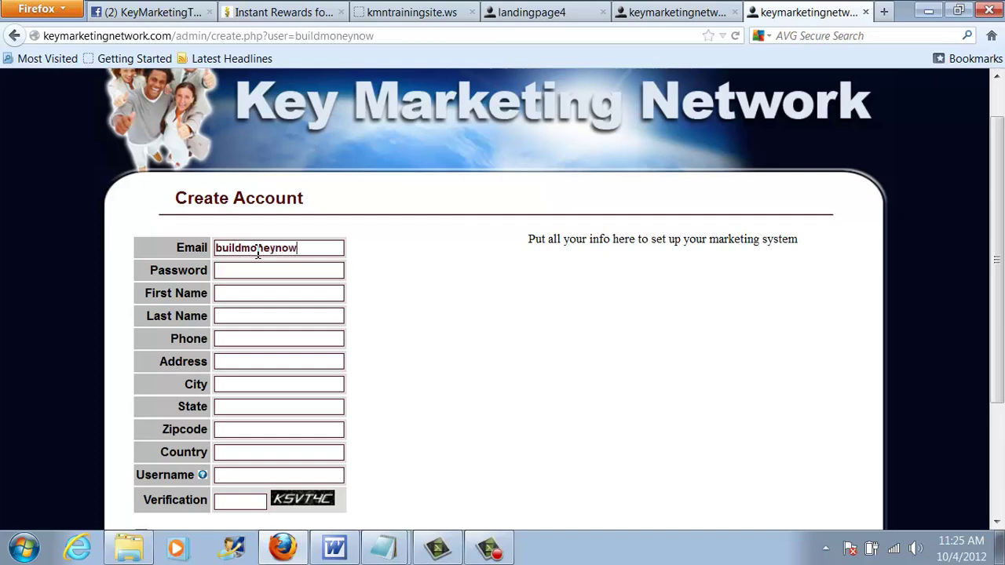
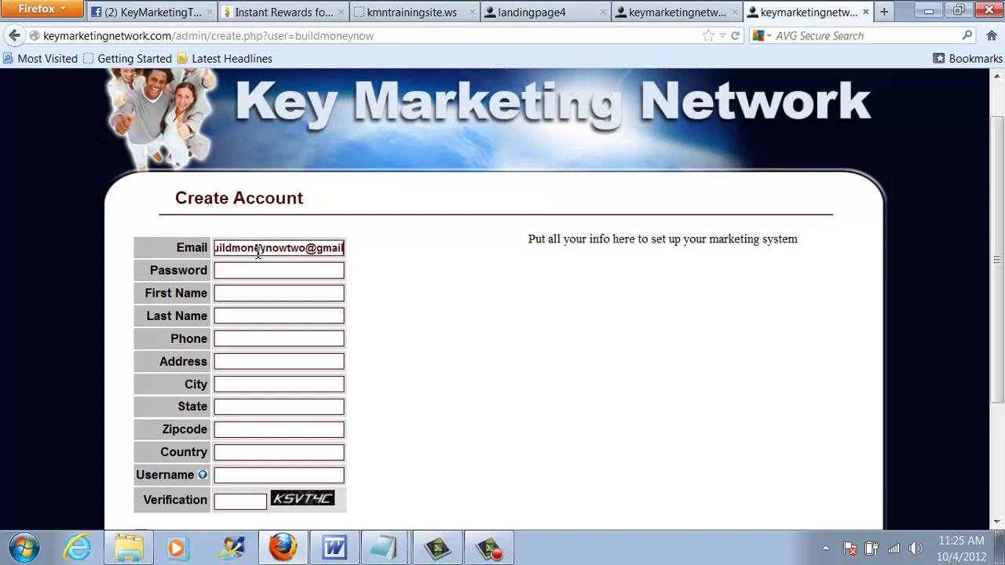
{"action": "key", "text": "Tab"}
{"action": "key", "text": "Tab"}
{"action": "key", "text": "Tab"}
{"action": "key", "text": "Tab"}
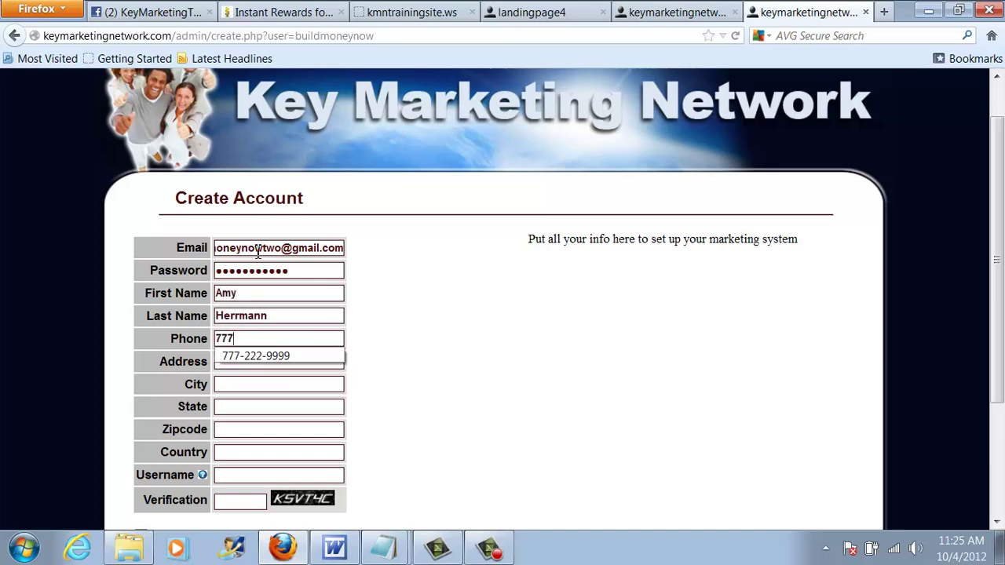
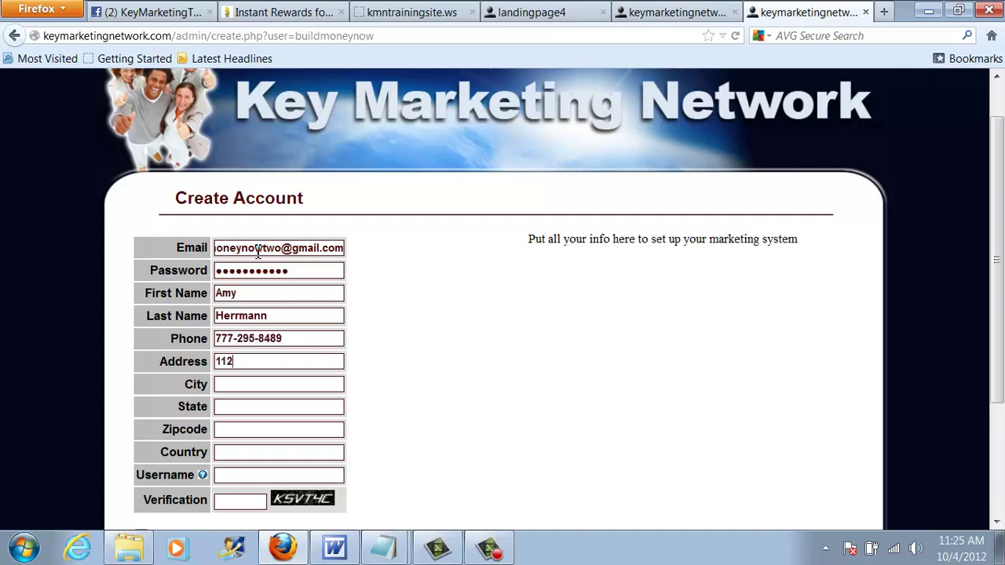
Enter the phone number, street address, city, state, zipcode and country USA.
{"action": "key", "text": "Tab"}
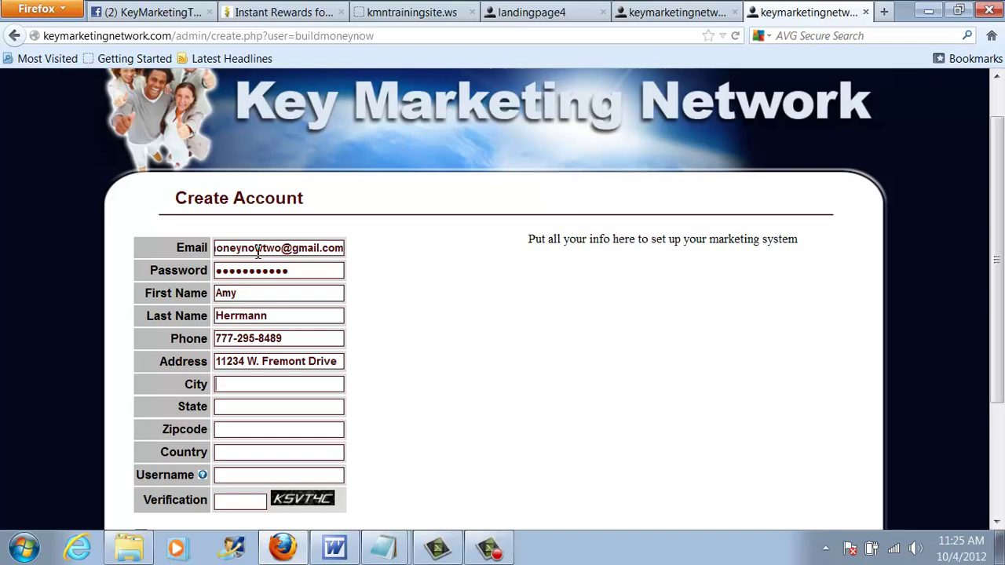
{"action": "key", "text": "Tab"}
{"action": "type", "text": "Littleton"}
{"action": "key", "text": "Tab"}
{"action": "type", "text": "CO"}
{"action": "key", "text": "Tab"}
{"action": "type", "text": "80128"}
{"action": "key", "text": "Tab"}
{"action": "type", "text": "USA"}
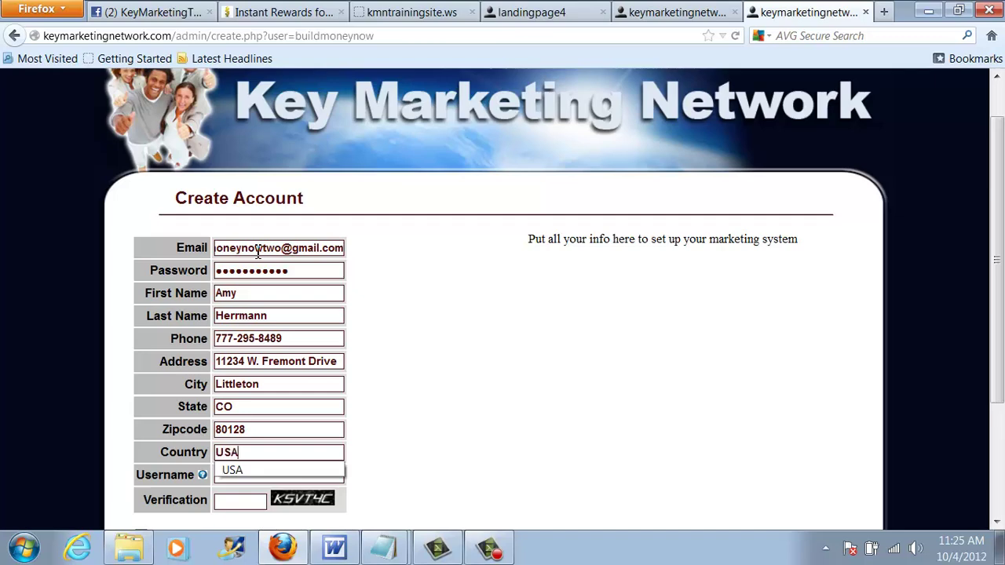
{"action": "key", "text": "Tab"}
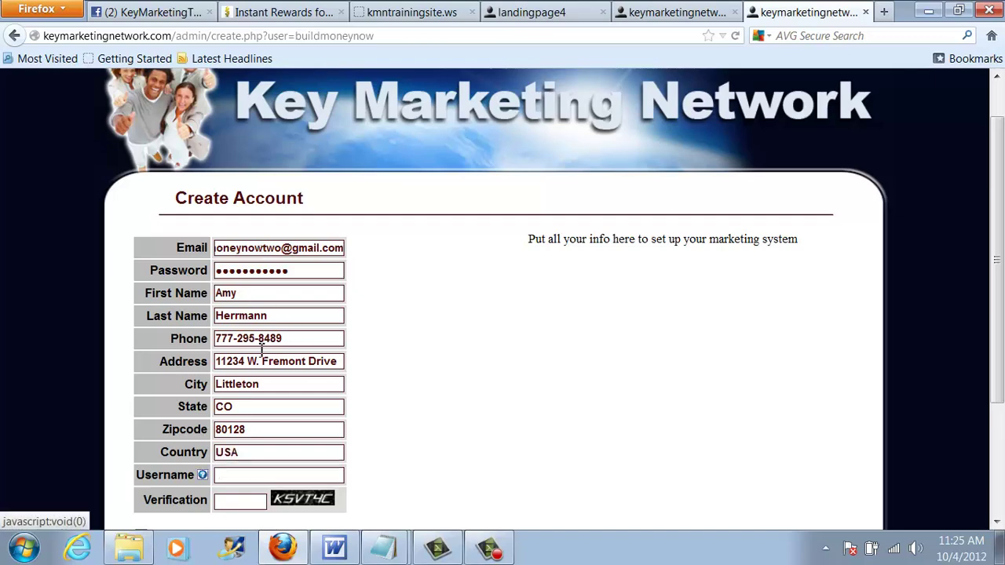
Enter the chosen username and move to the verification code with Caps Lock on.
{"action": "left_click", "coordinate": [250, 475]}
{"action": "type", "text": "b"}
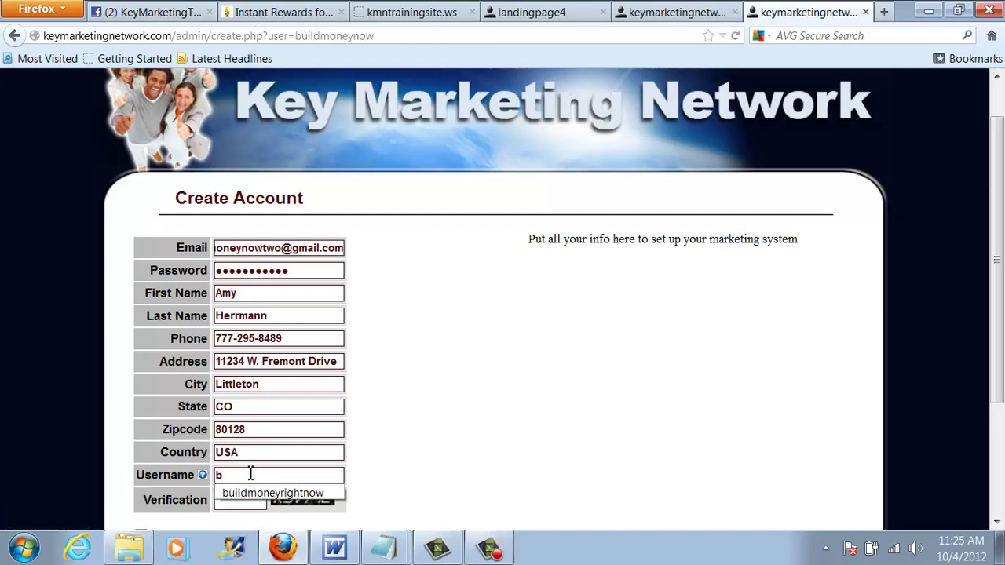
{"action": "type", "text": "uildmoneynowtwo"}
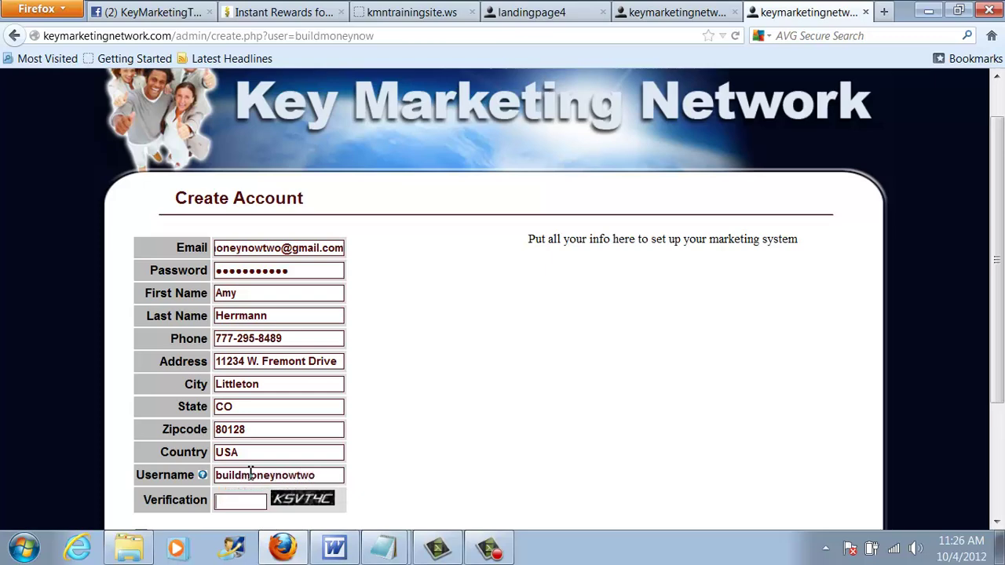
{"action": "key", "text": "Tab"}
{"action": "key", "text": "Caps_Lock"}
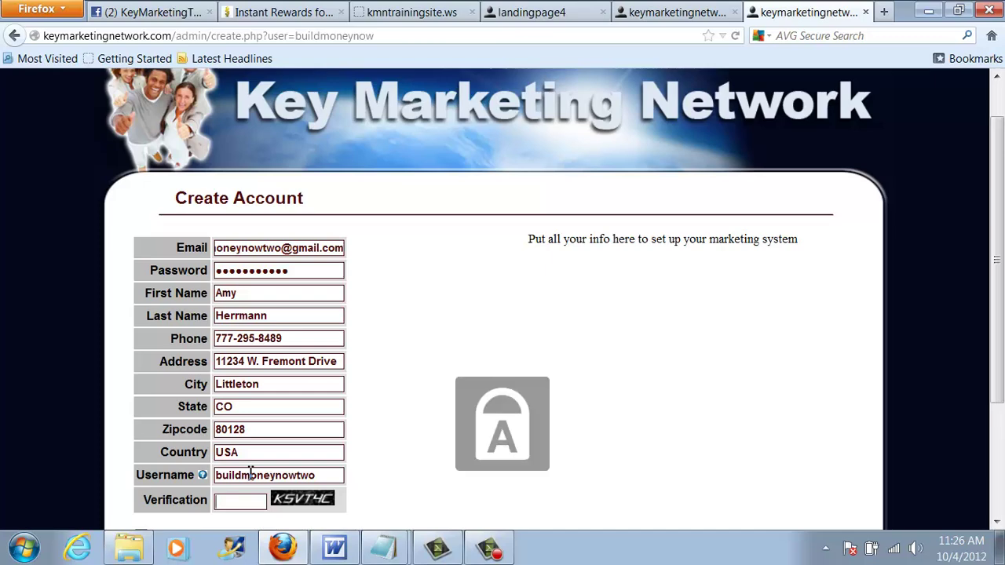
Type the displayed captcha code, then select the email and username to double-check them.
{"action": "type", "text": "KSV"}
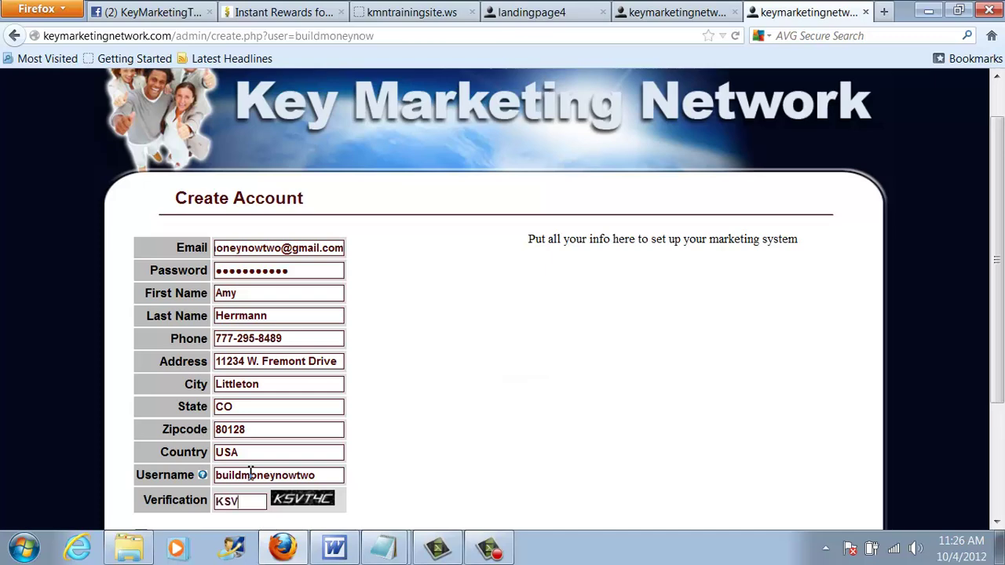
{"action": "type", "text": "T4C"}
{"action": "left_click_drag", "start_coordinate": [344, 248], "coordinate": [197, 242]}
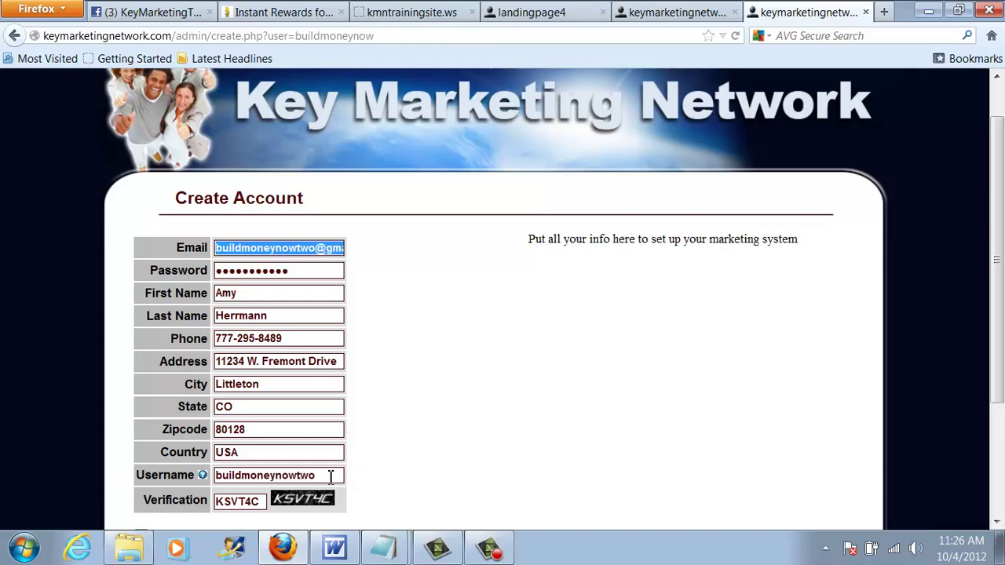
{"action": "left_click_drag", "start_coordinate": [330, 476], "coordinate": [215, 477]}
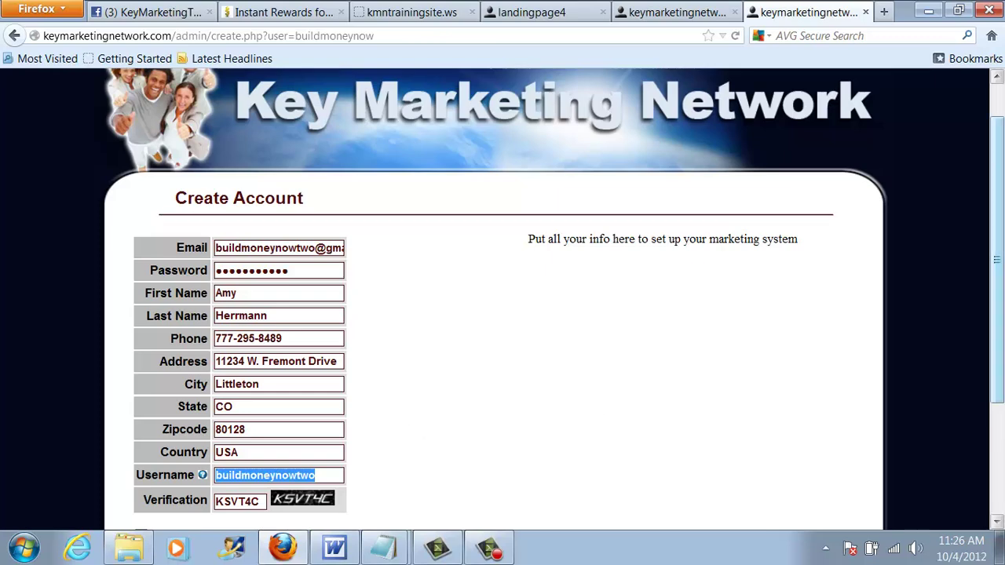
Agree to the Terms & Conditions and submit the Create Account form.
{"action": "scroll", "coordinate": [998, 153], "scroll_direction": "down", "scroll_amount": 2}
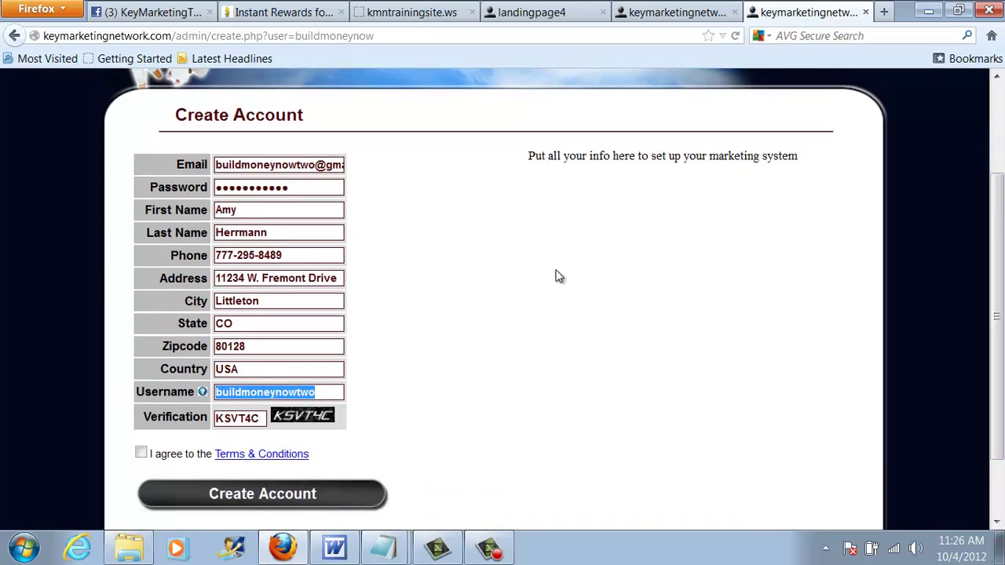
{"action": "left_click", "coordinate": [142, 453]}
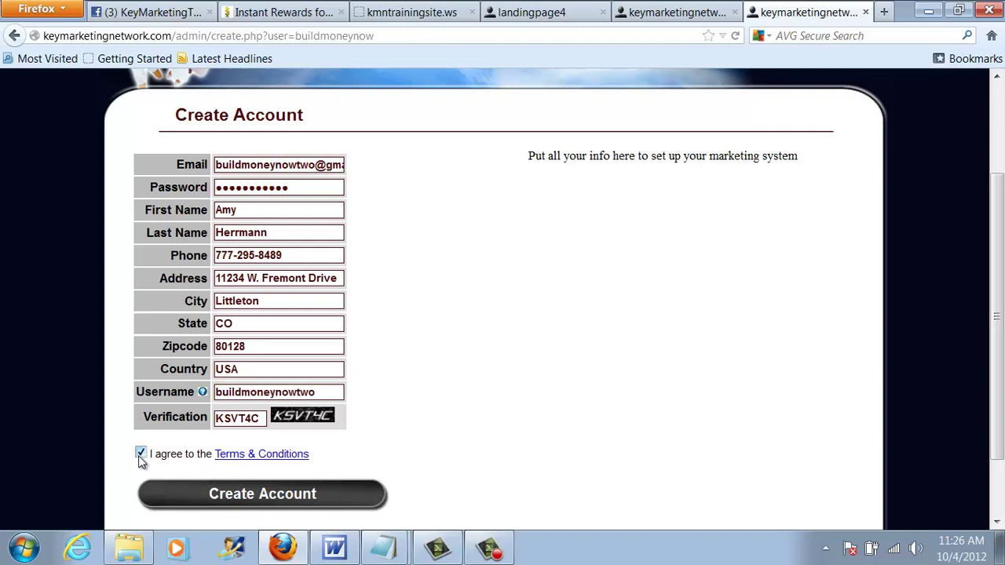
{"action": "left_click", "coordinate": [255, 499]}
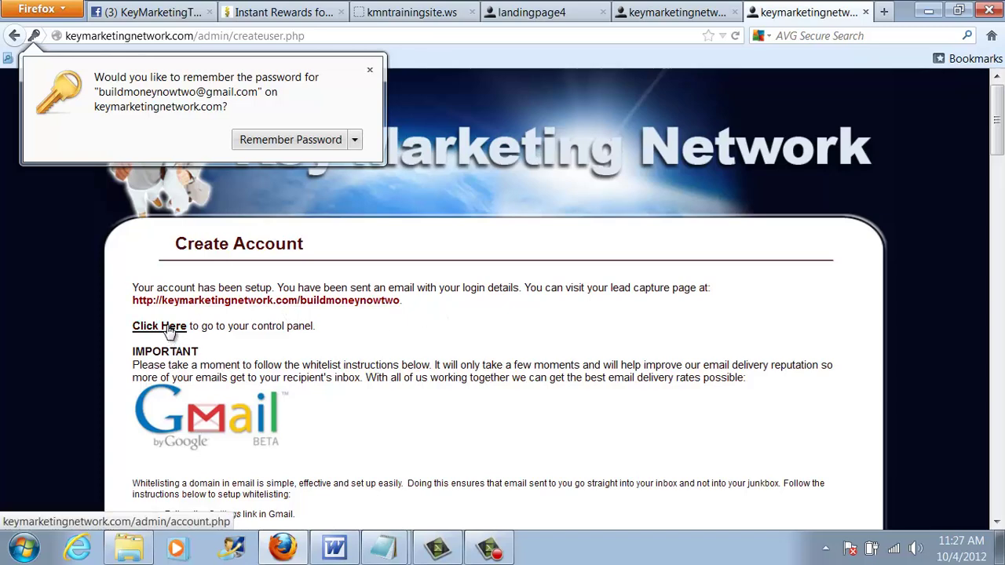
Go from the confirmation page to the new account's Control Panel Home.
{"action": "left_click", "coordinate": [169, 331]}
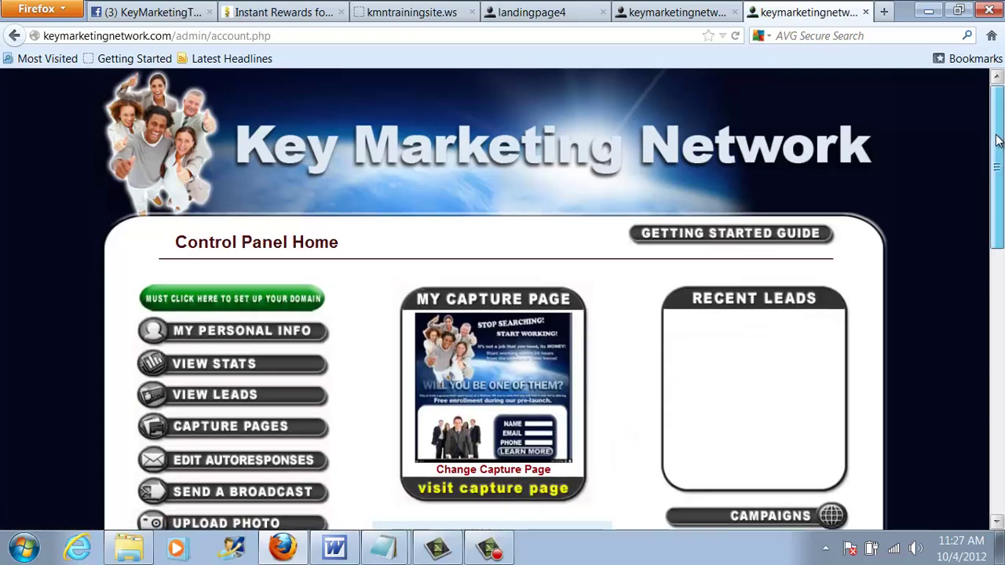
{"action": "mouse_move", "coordinate": [997, 131]}
{"action": "left_mouse_down"}
{"action": "mouse_move", "coordinate": [999, 157]}
{"action": "mouse_move", "coordinate": [998, 124]}
{"action": "left_mouse_up"}
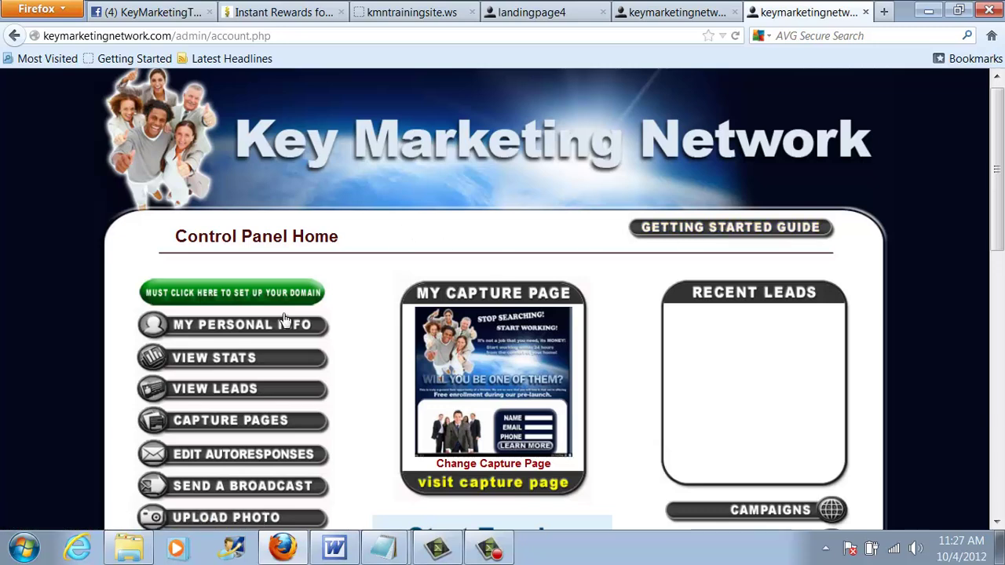
{"action": "left_click", "coordinate": [255, 330]}
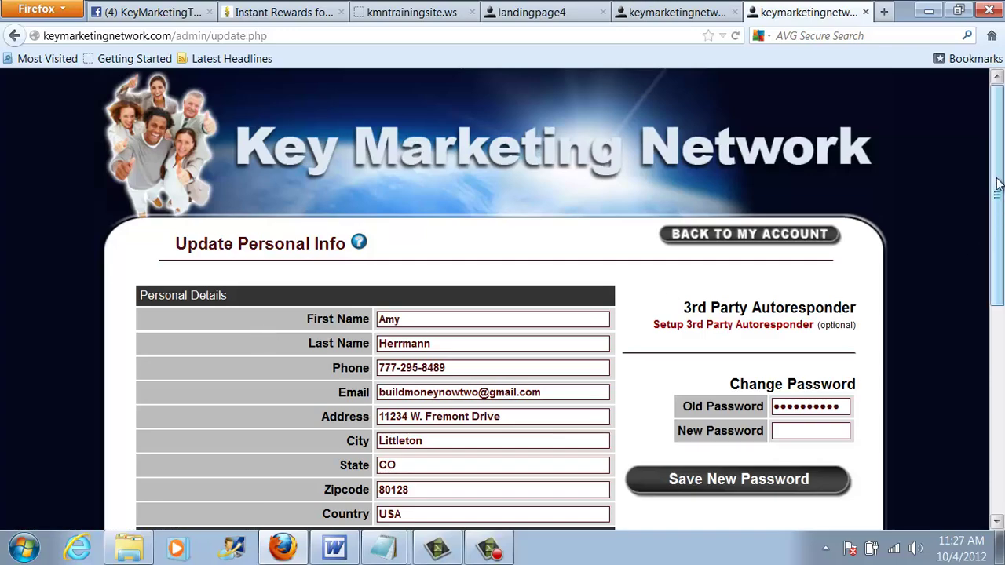
{"action": "left_click_drag", "start_coordinate": [998, 183], "coordinate": [999, 369]}
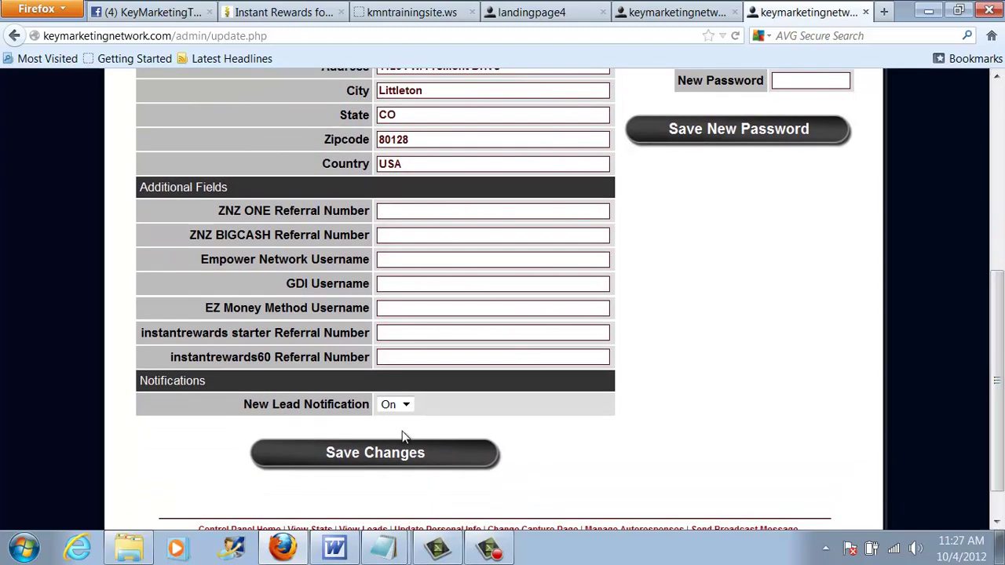
{"action": "left_click_drag", "start_coordinate": [232, 186], "coordinate": [143, 186]}
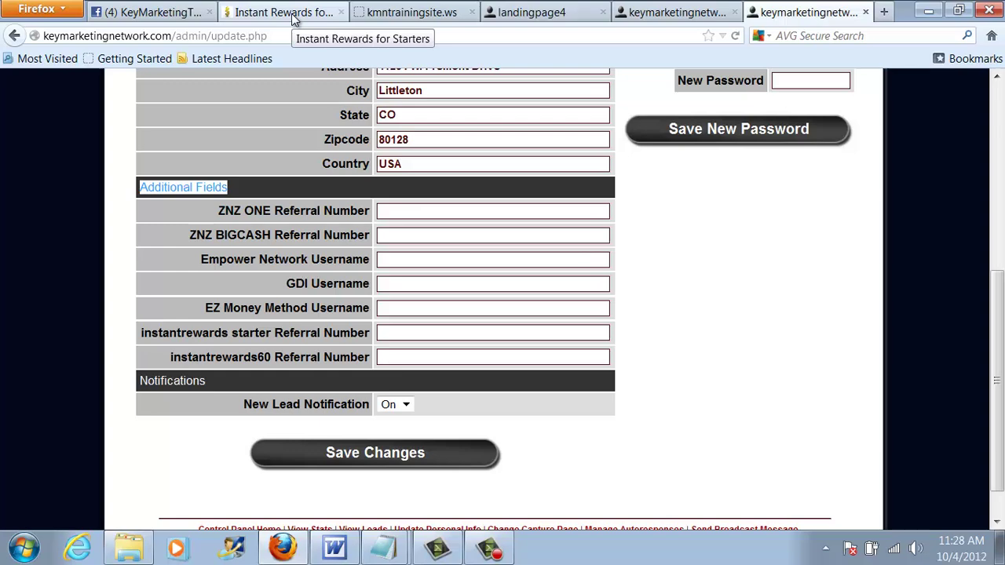
Log in to the Instant Rewards starter site with the account e-mail and password.
{"action": "left_click", "coordinate": [295, 20]}
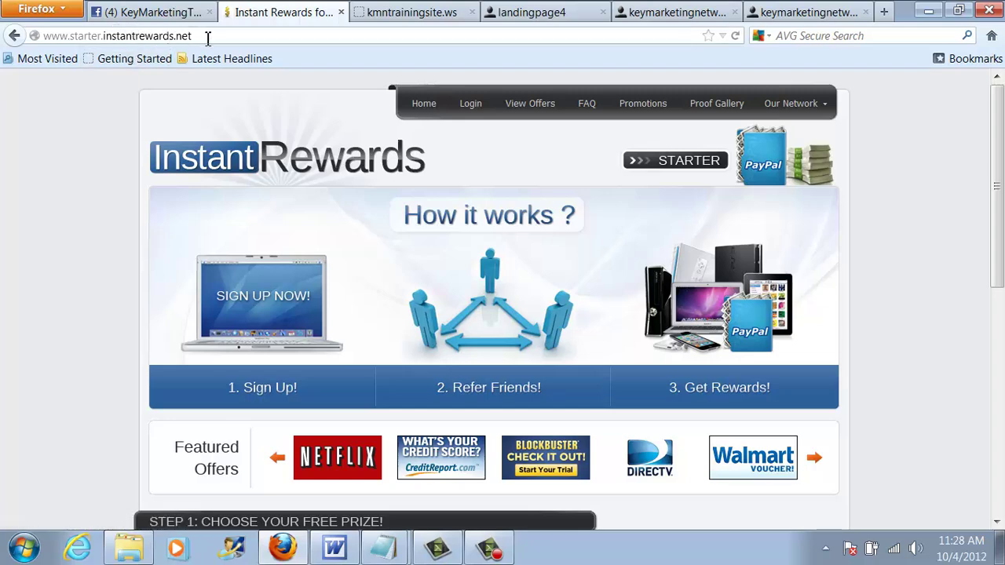
{"action": "left_click", "coordinate": [475, 107]}
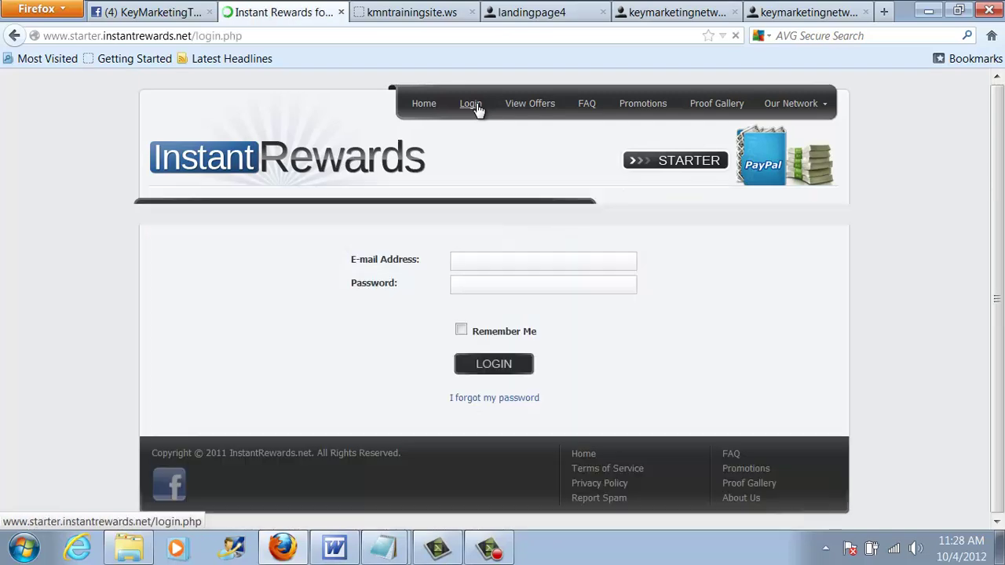
{"action": "type", "text": "B"}
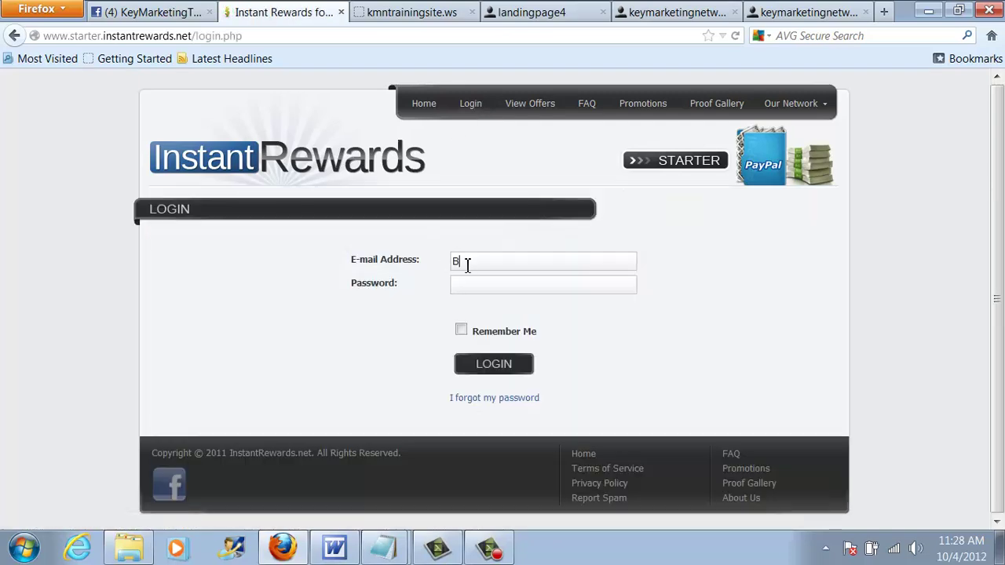
{"action": "key", "text": "BackSpace"}
{"action": "key", "text": "Caps_Lock"}
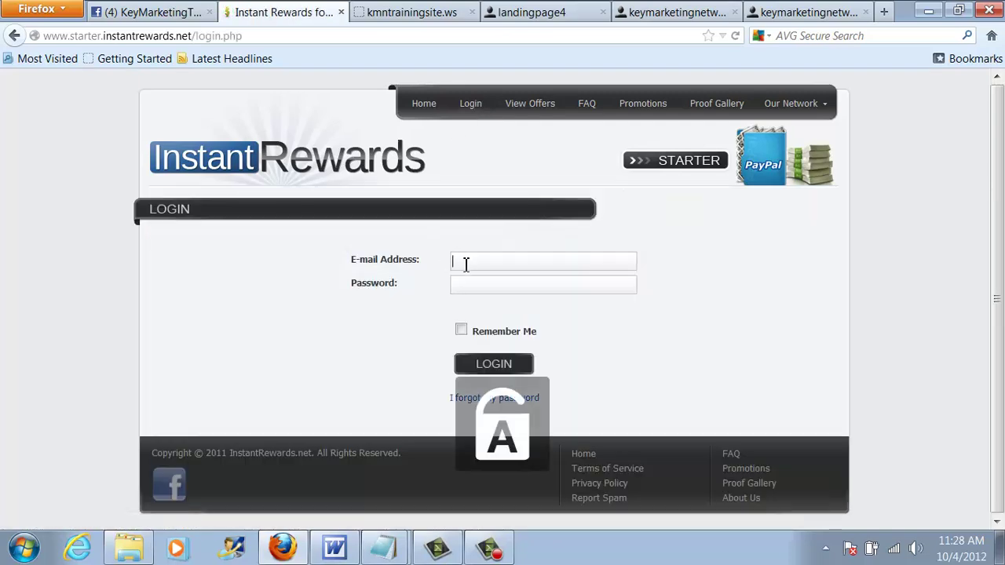
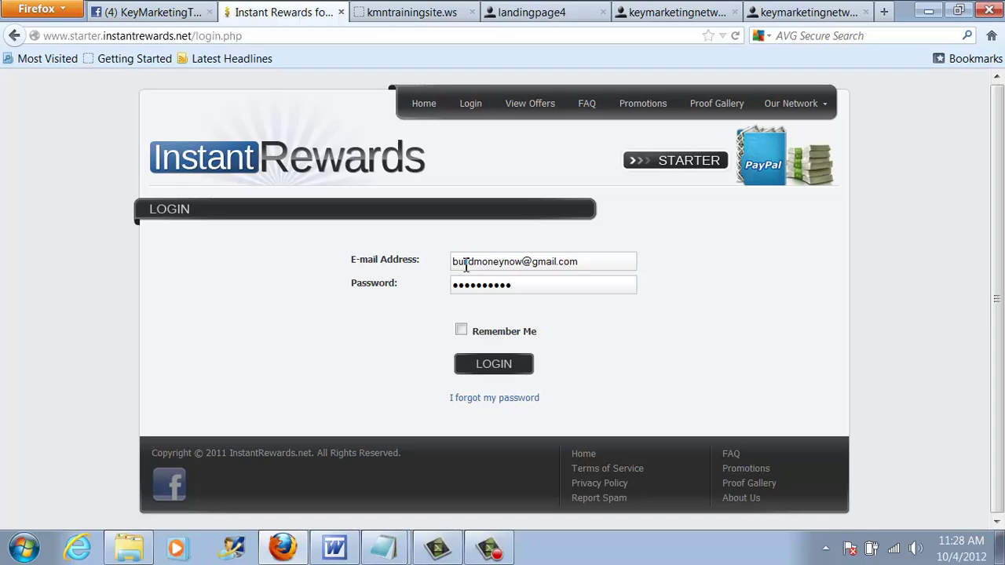
{"action": "left_click", "coordinate": [471, 366]}
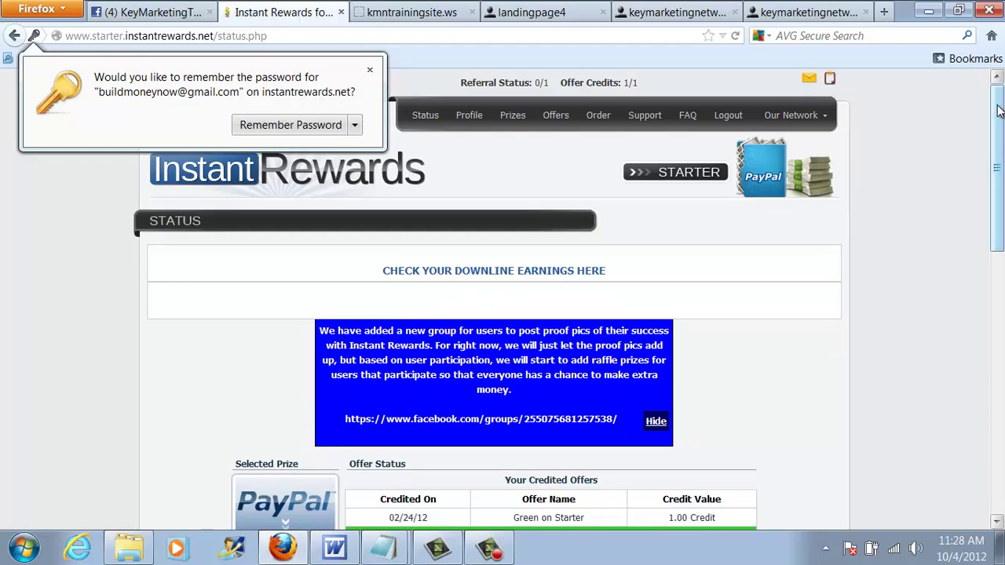
Scroll the Instant Rewards status page down to the referral link and referral totals.
{"action": "left_click_drag", "start_coordinate": [999, 118], "coordinate": [1001, 231]}
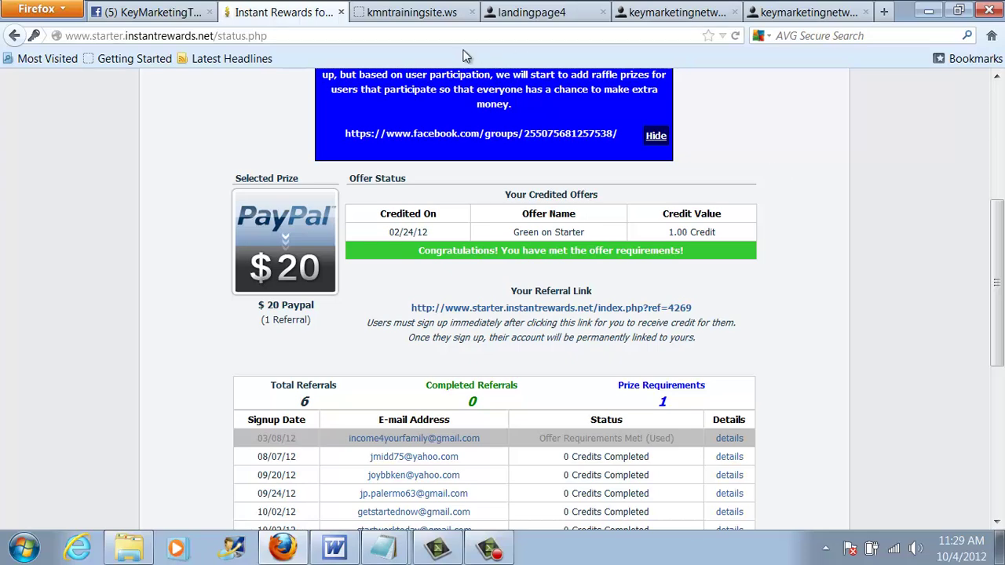
Enter the member's starter referral number in the instantrewards starter Referral Number field.
{"action": "left_click", "coordinate": [436, 13]}
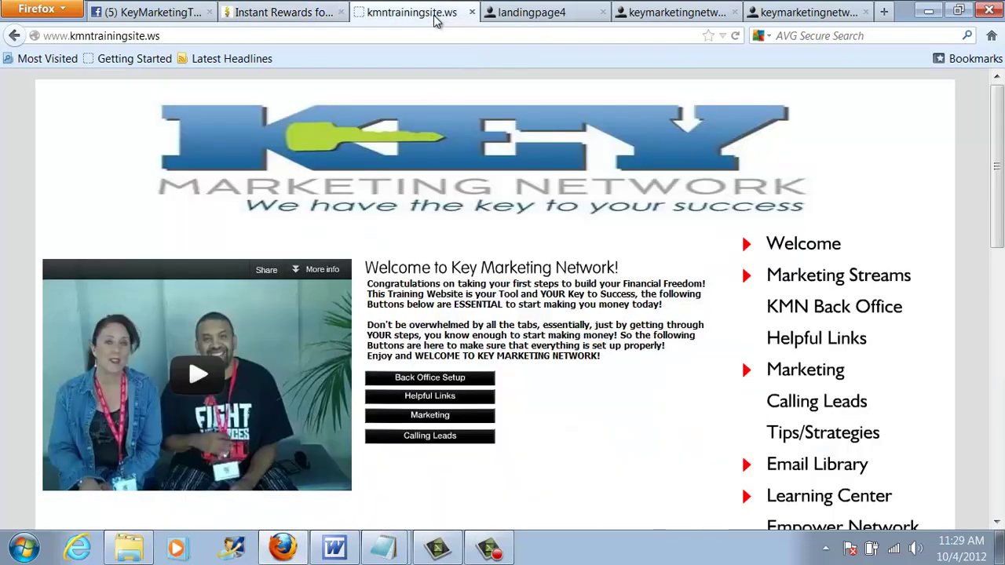
{"action": "left_click", "coordinate": [570, 11]}
{"action": "left_click", "coordinate": [624, 13]}
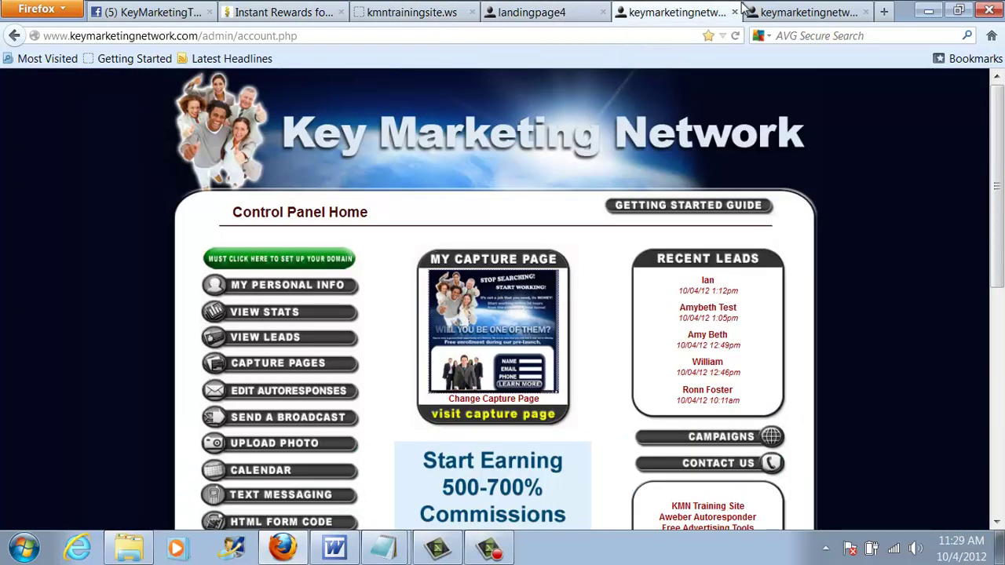
{"action": "left_click", "coordinate": [782, 11]}
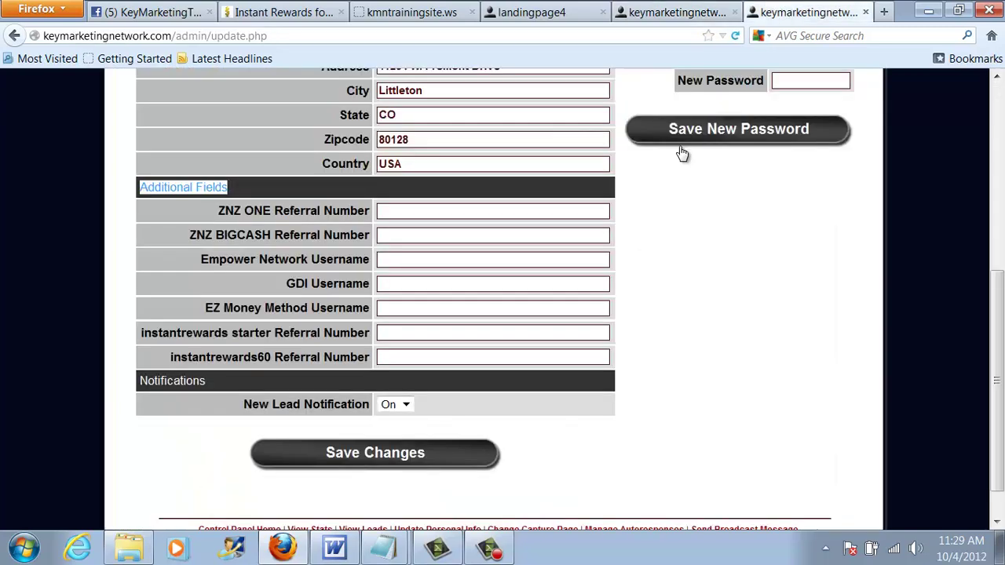
{"action": "left_click", "coordinate": [388, 333]}
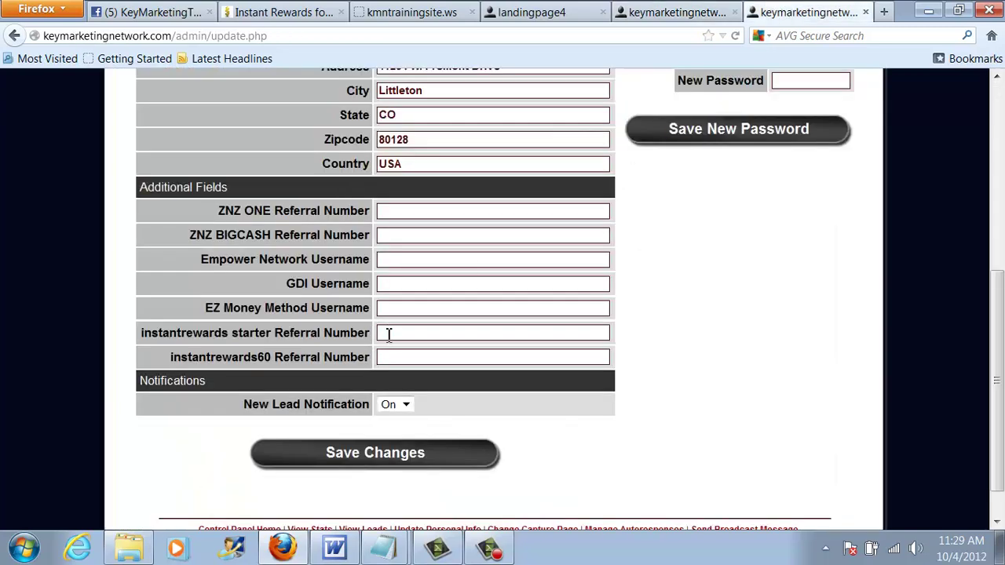
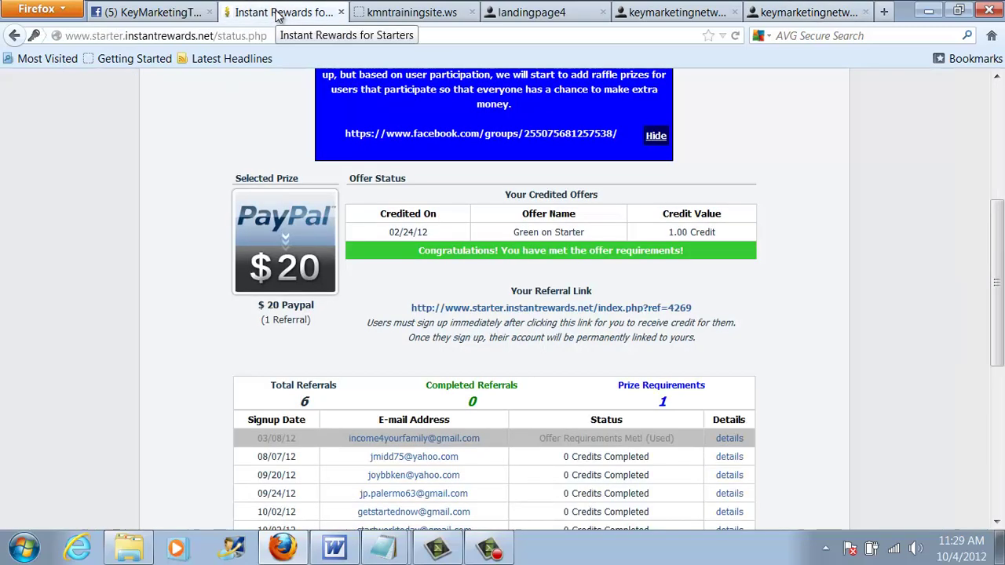
Go to the Instant Rewards 60 site through the Our Network menu.
{"action": "left_click", "coordinate": [283, 12]}
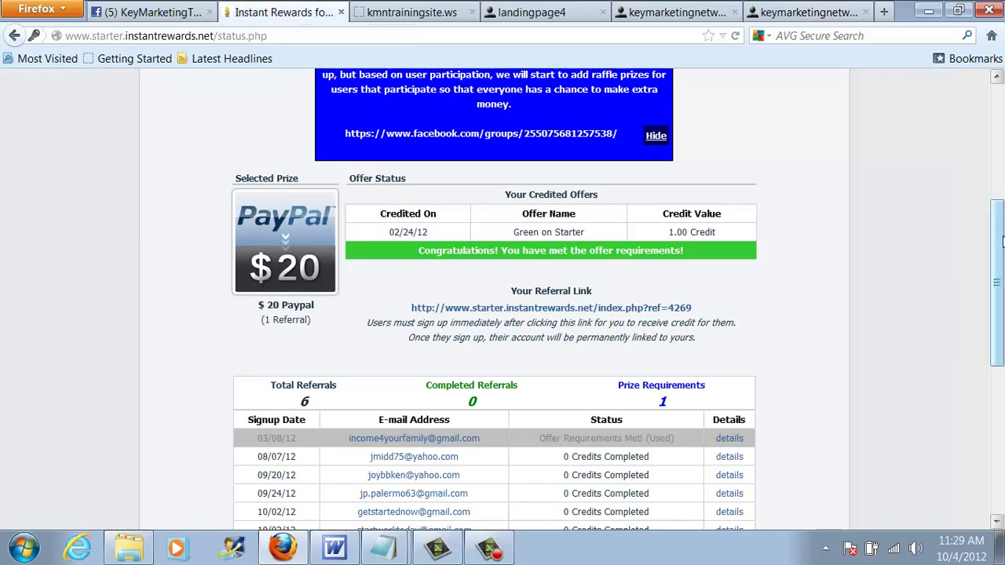
{"action": "left_click_drag", "start_coordinate": [996, 252], "coordinate": [980, 77]}
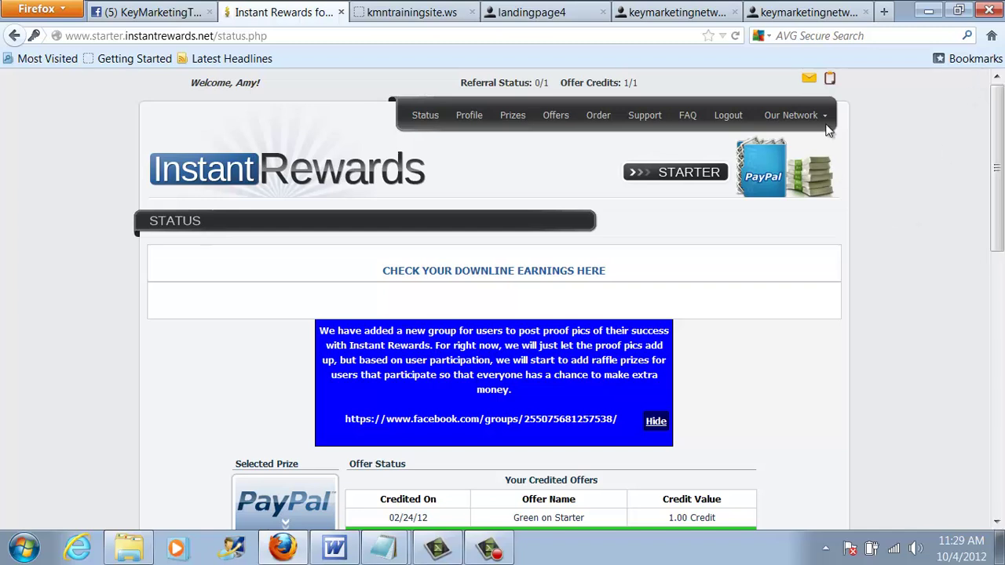
{"action": "mouse_move", "coordinate": [828, 118]}
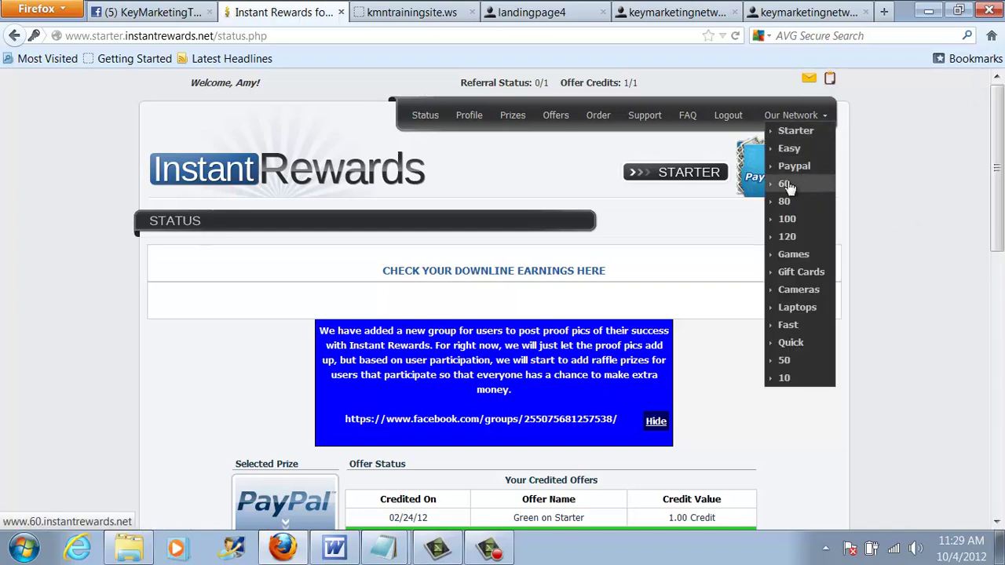
{"action": "left_click", "coordinate": [786, 185]}
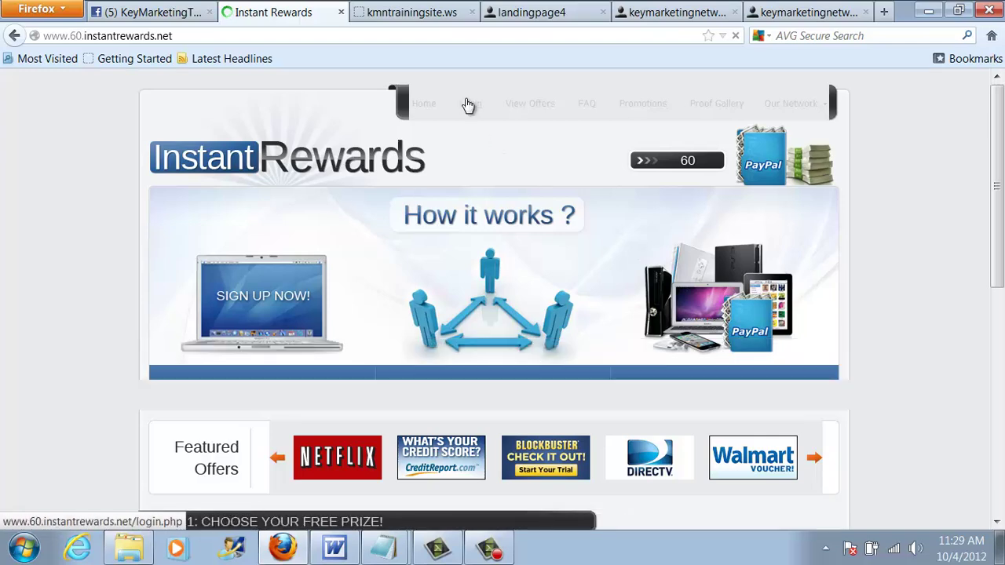
Sign in to the 60 site with the saved e-mail and password, then view its status page.
{"action": "left_click", "coordinate": [468, 107]}
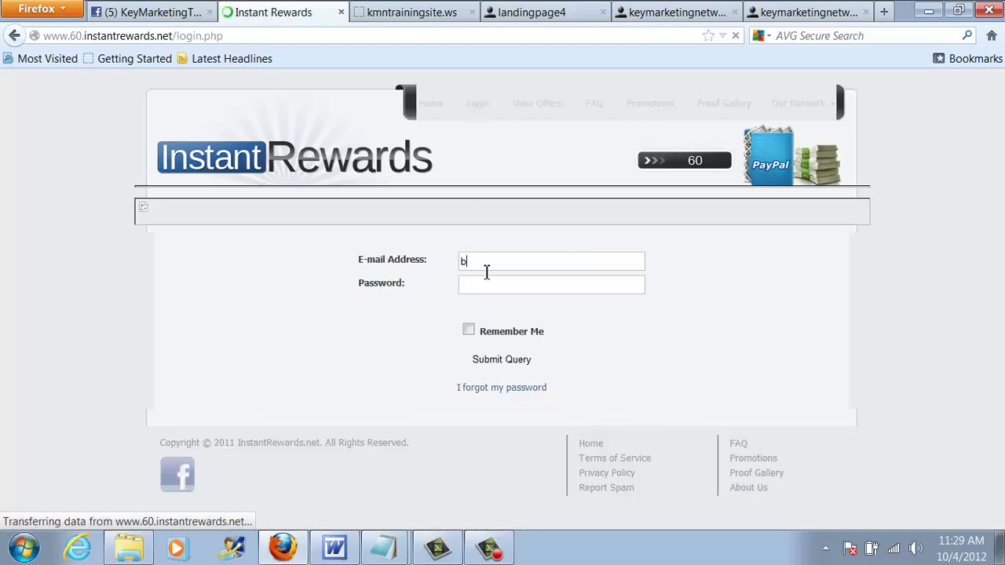
{"action": "type", "text": "buildmon"}
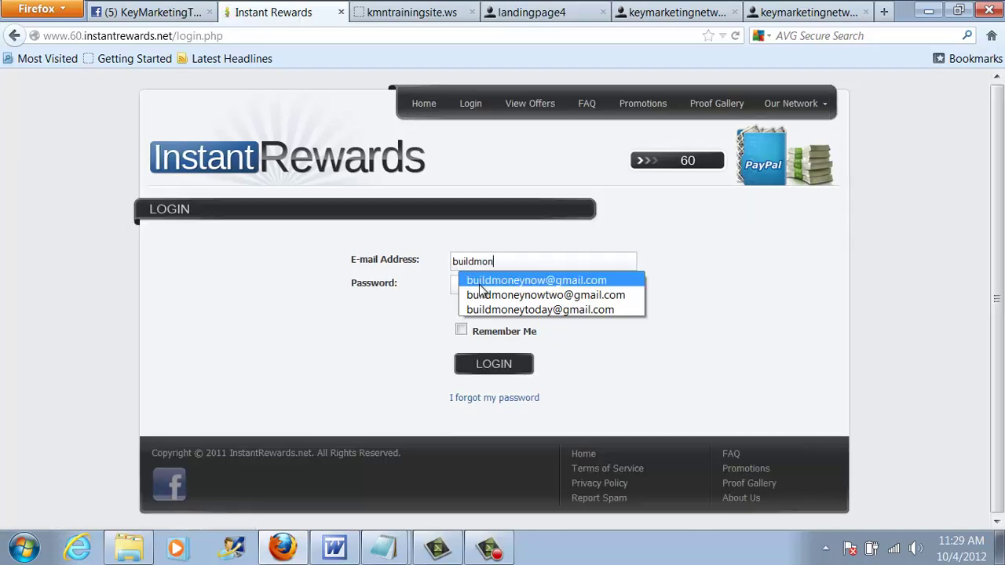
{"action": "left_click", "coordinate": [486, 280]}
{"action": "left_click", "coordinate": [481, 285]}
{"action": "type", "text": "••••••••••"}
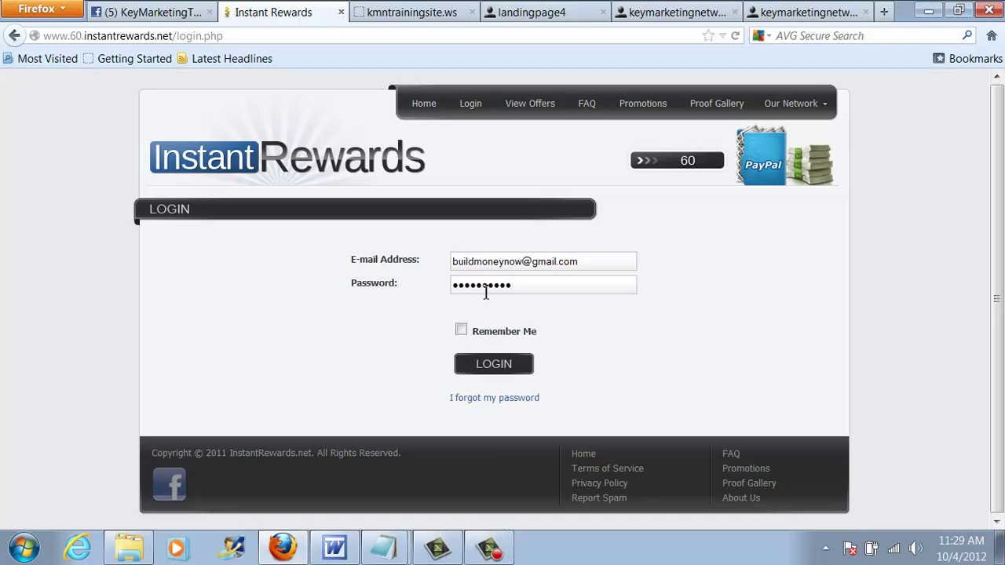
{"action": "left_click", "coordinate": [475, 367]}
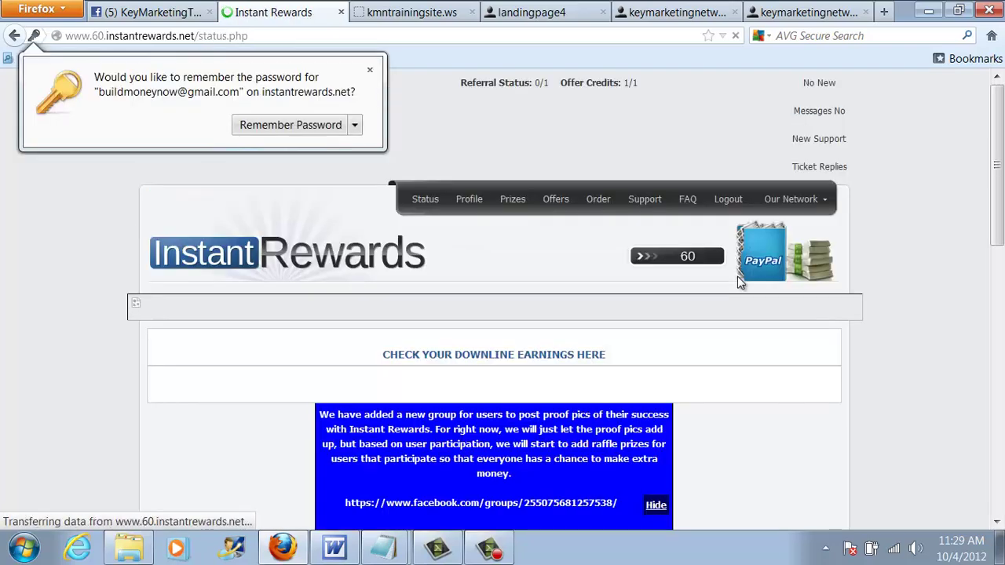
{"action": "left_click_drag", "start_coordinate": [996, 167], "coordinate": [1002, 283]}
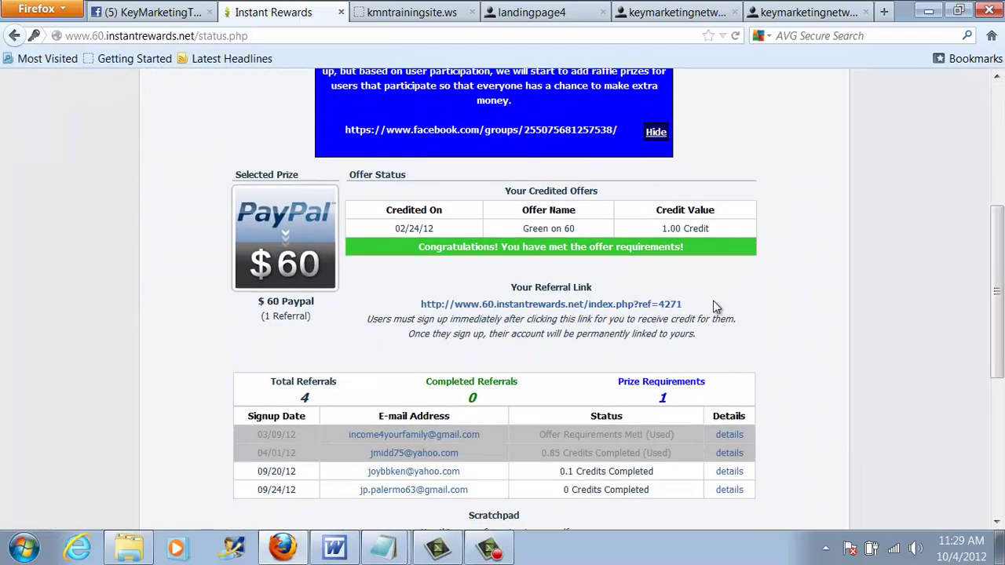
Enter the 60 site's referral number in the instantrewards60 Referral Number field.
{"action": "left_click", "coordinate": [697, 12]}
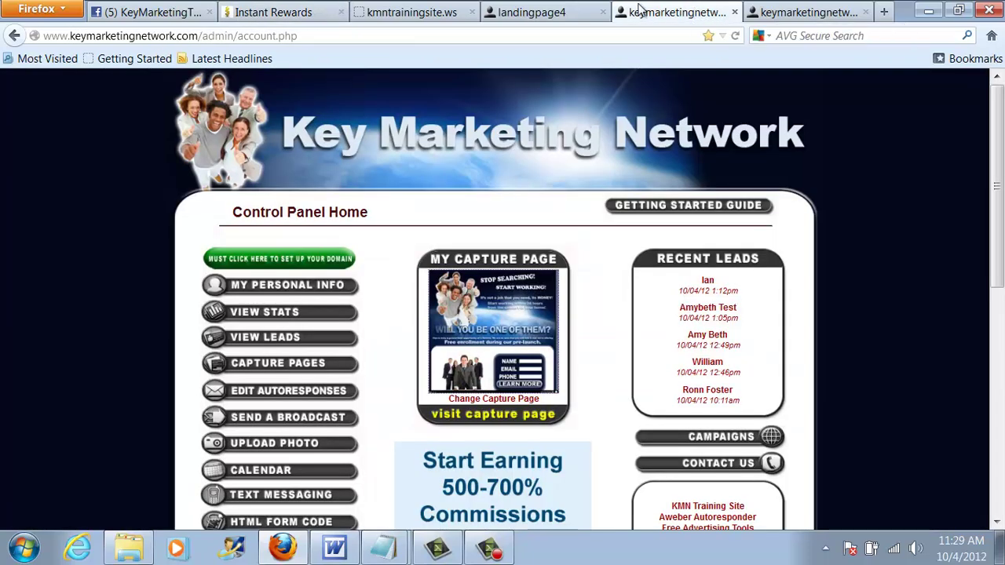
{"action": "left_click", "coordinate": [563, 14]}
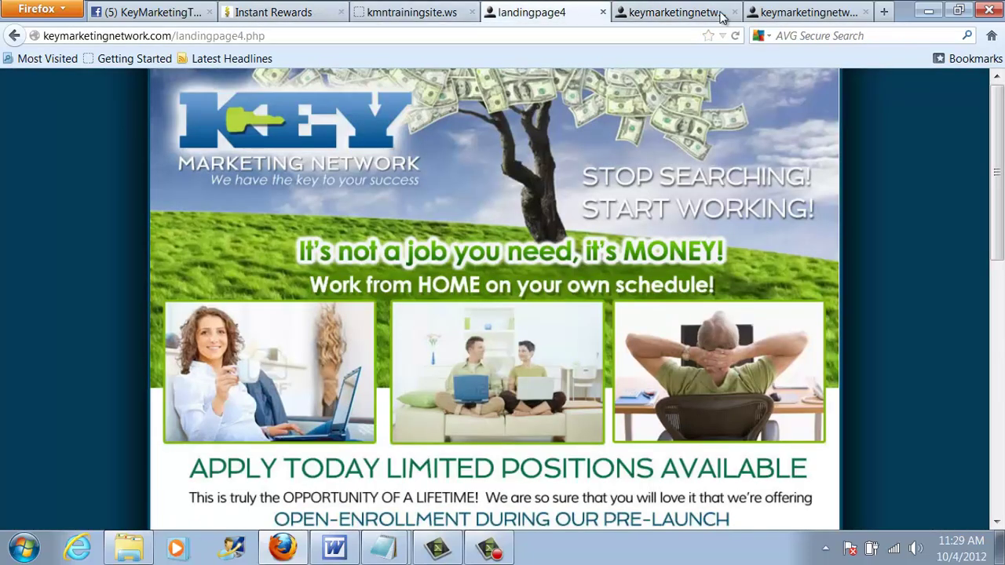
{"action": "left_click", "coordinate": [814, 19]}
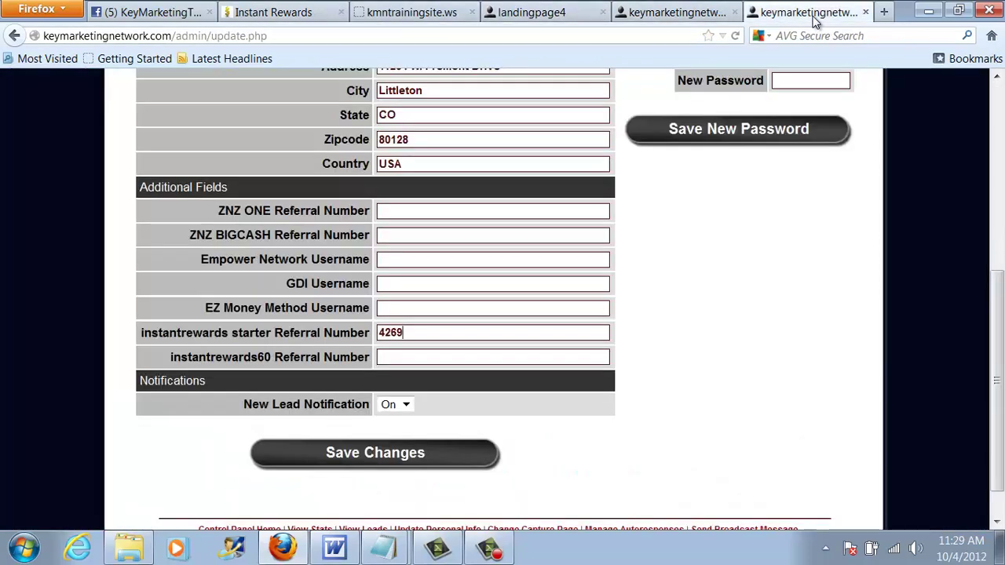
{"action": "left_click", "coordinate": [400, 359]}
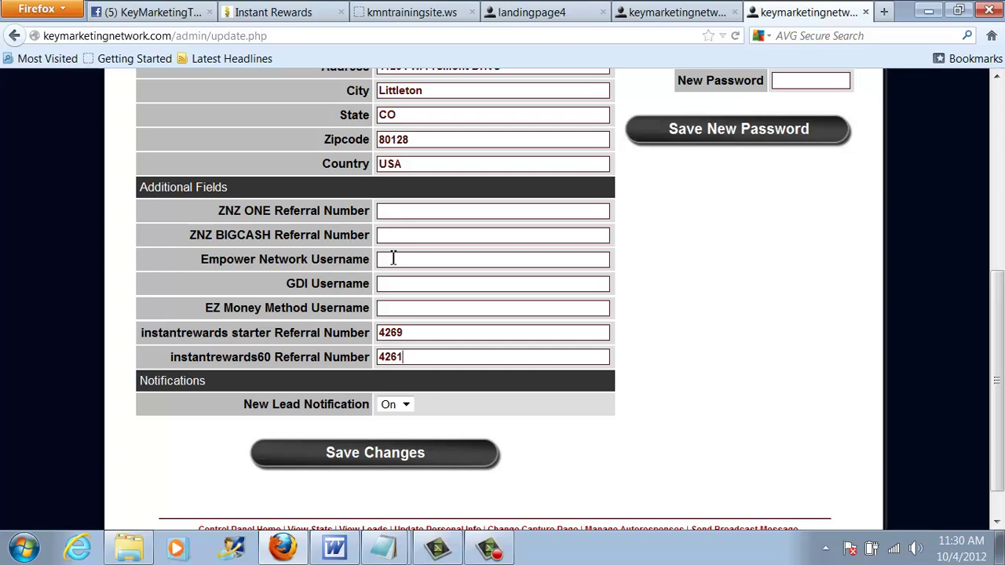
Enter the member's username in the Empower Network Username field and save the personal info.
{"action": "type", "text": "buildmoneynow"}
{"action": "left_click_drag", "start_coordinate": [285, 288], "coordinate": [351, 296]}
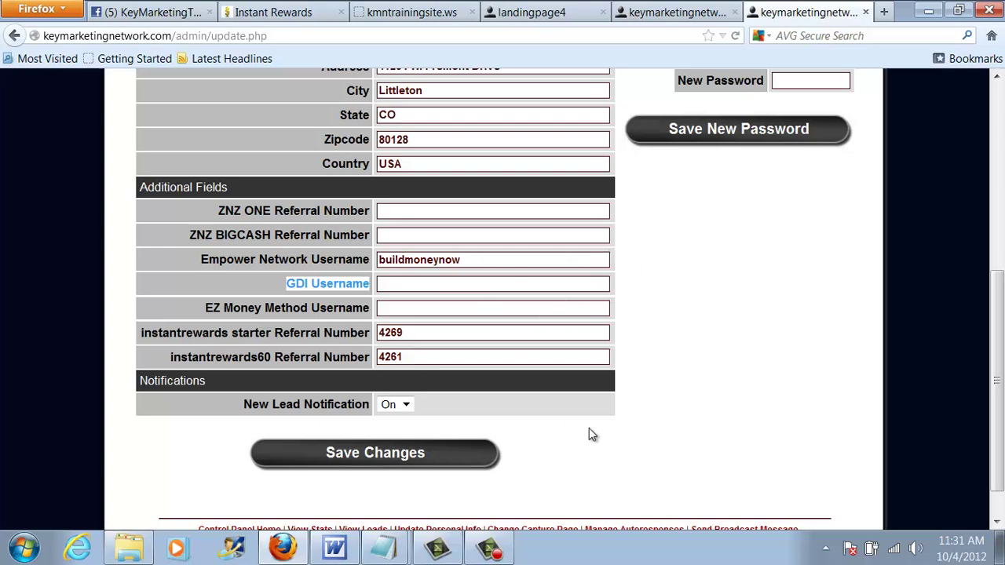
{"action": "left_click", "coordinate": [425, 456]}
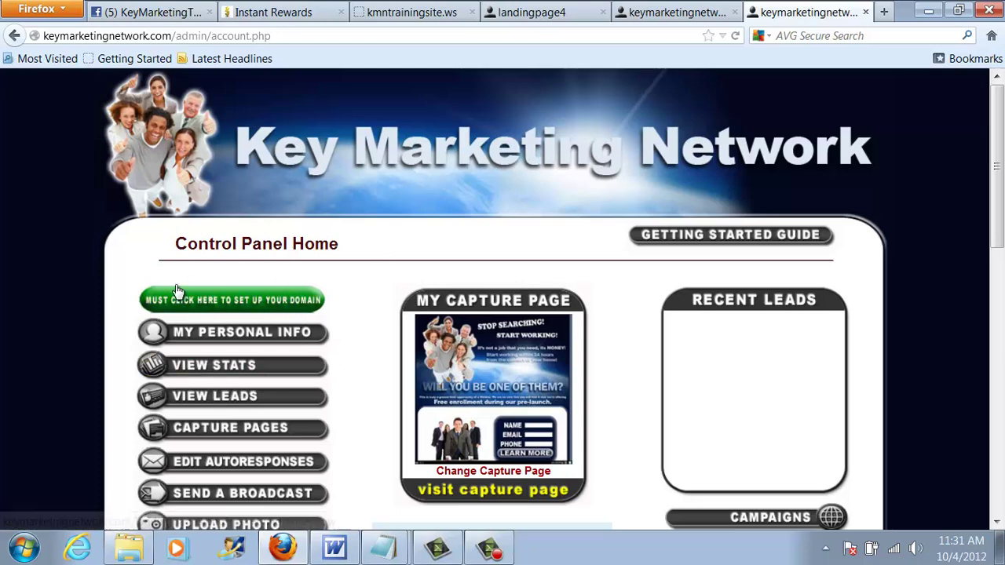
Briefly view the domain setup page, then return to the Control Panel Home.
{"action": "left_click", "coordinate": [275, 305]}
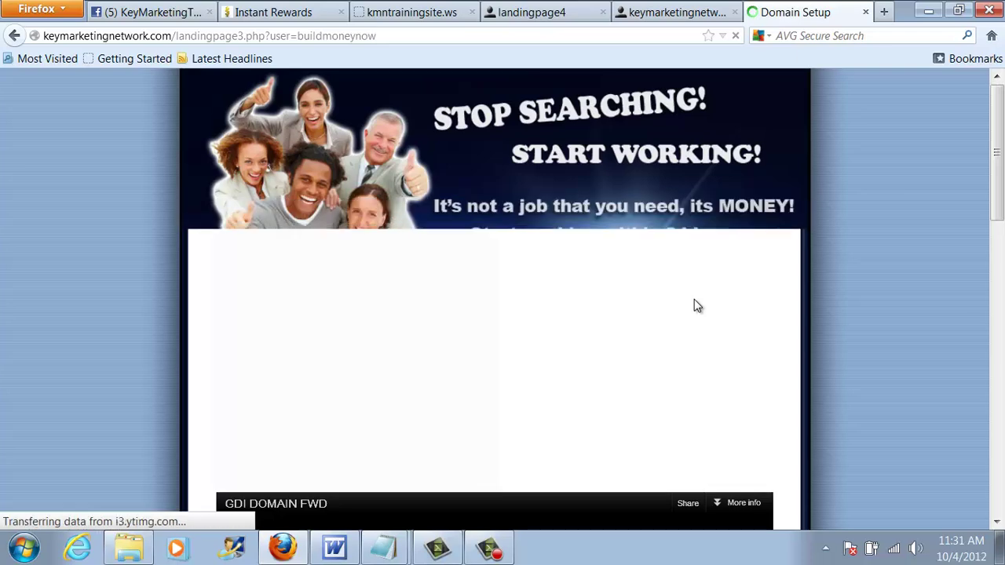
{"action": "left_click", "coordinate": [18, 36]}
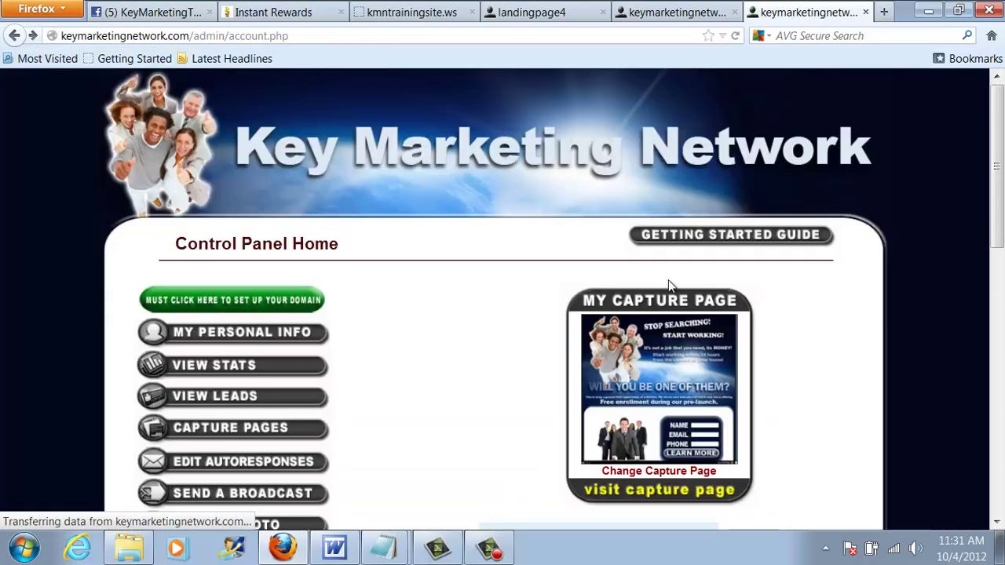
In the personal info form, enter the Empower username as the GDI Username and save.
{"action": "left_click", "coordinate": [244, 332]}
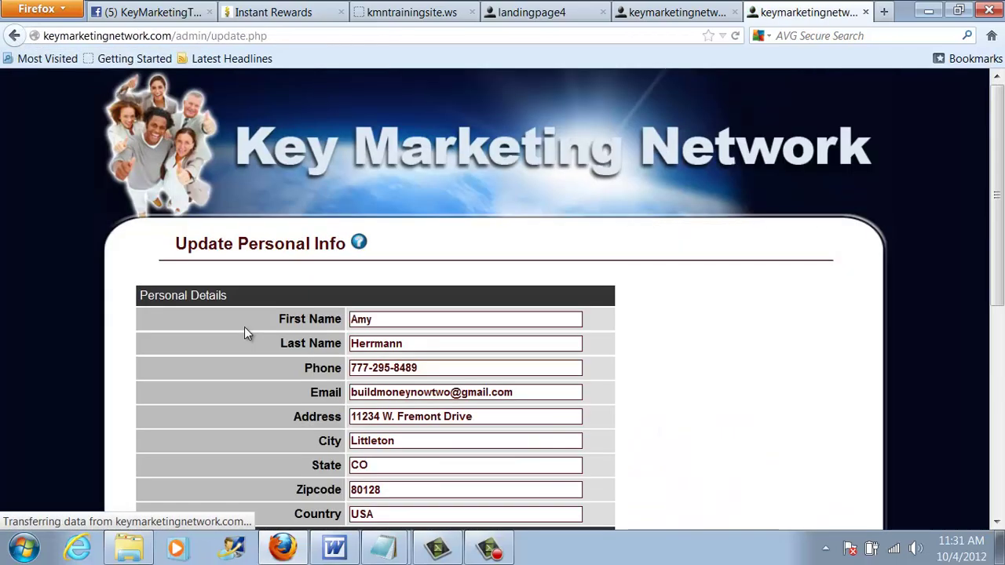
{"action": "left_click_drag", "start_coordinate": [998, 195], "coordinate": [999, 328]}
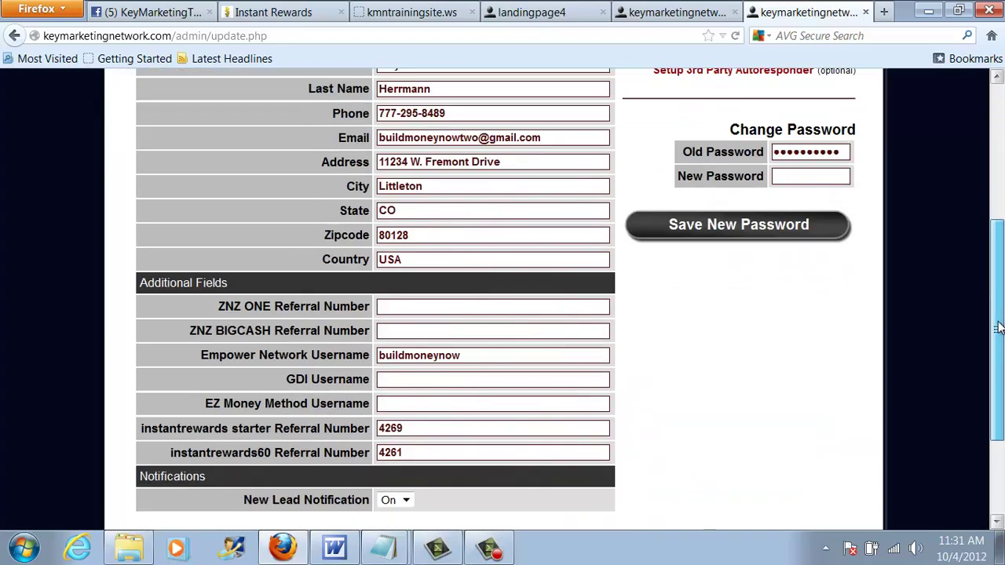
{"action": "left_click", "coordinate": [415, 382]}
{"action": "type", "text": "buildmoneynow"}
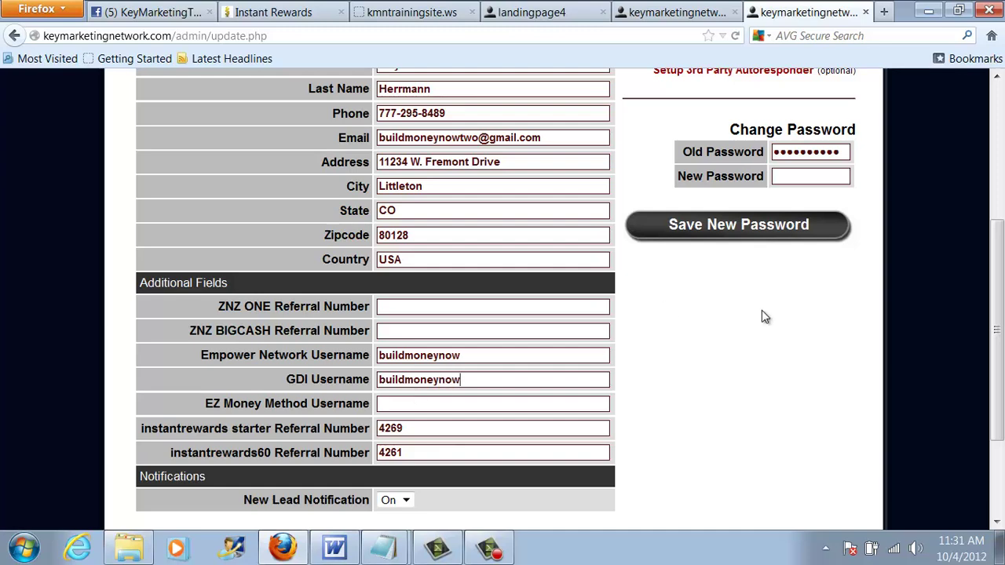
{"action": "scroll", "coordinate": [998, 320], "scroll_direction": "down", "scroll_amount": 3}
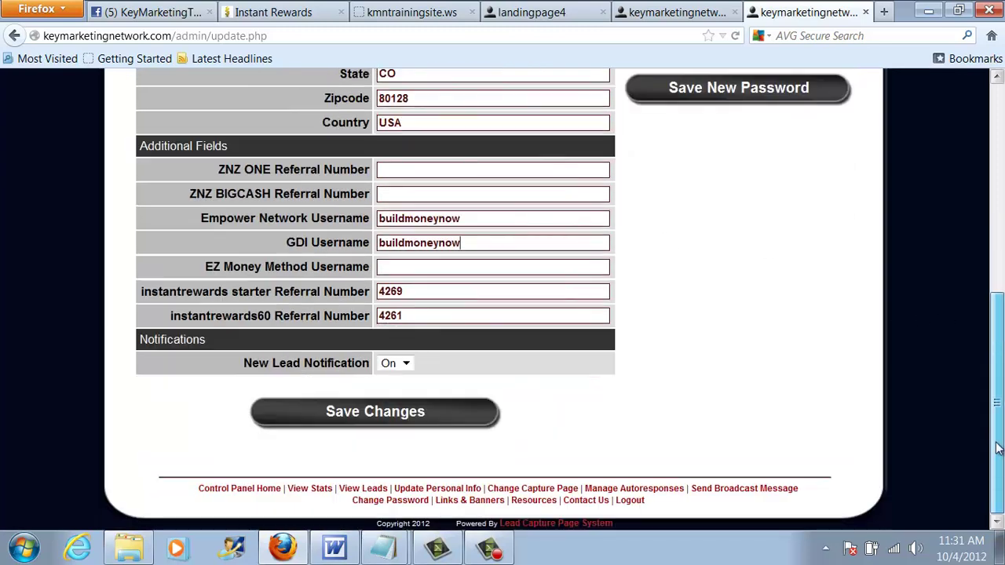
{"action": "left_click", "coordinate": [427, 435]}
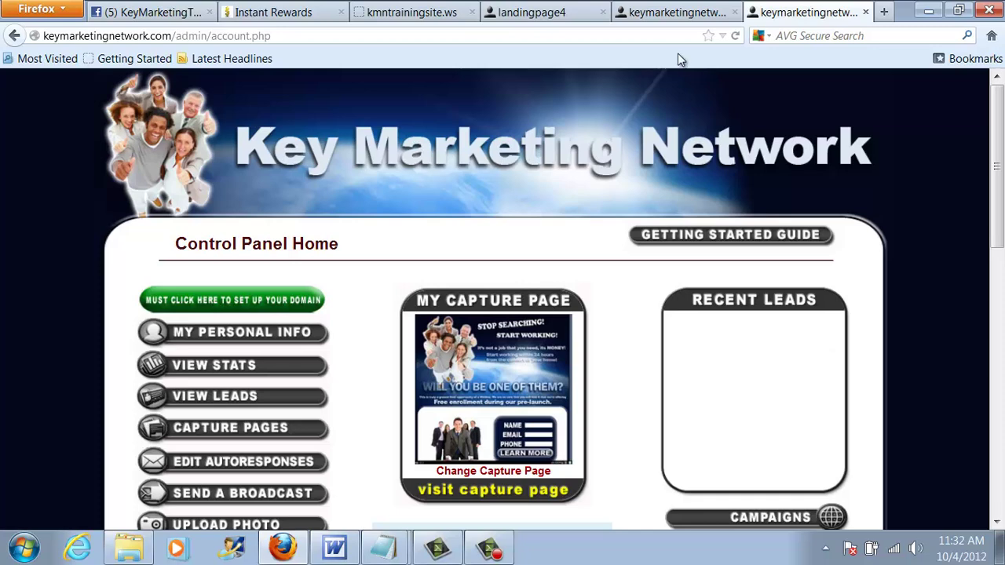
Visit the kmntrainingsite.ws and KeyMarketingTraining Facebook tabs, ending on the landingpage4 tab.
{"action": "left_click", "coordinate": [425, 16]}
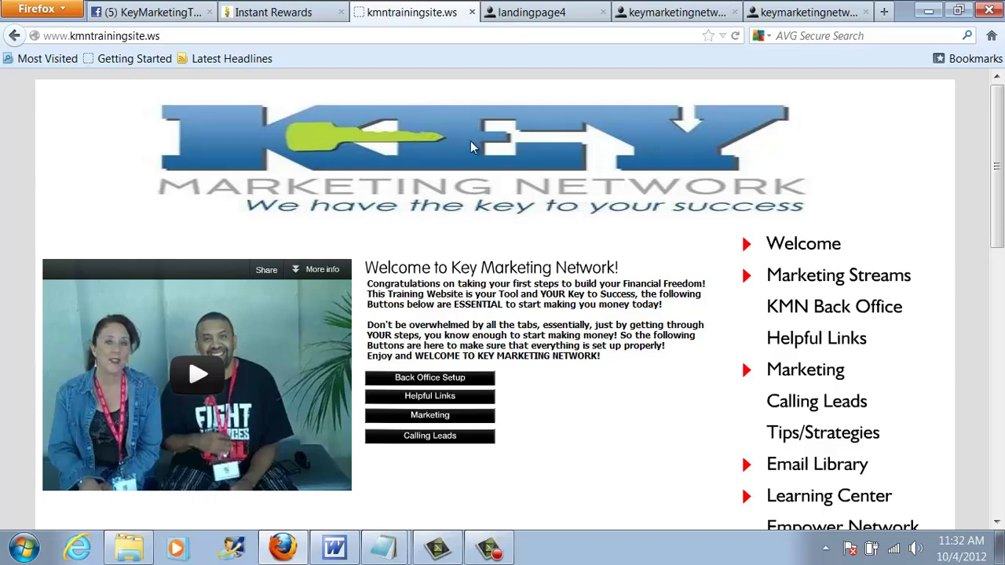
{"action": "left_click", "coordinate": [114, 13]}
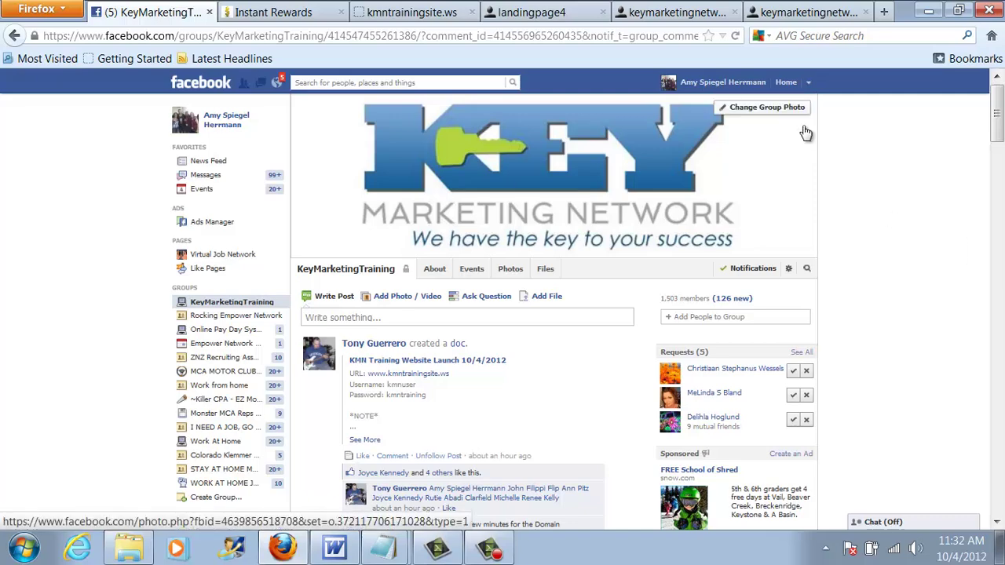
{"action": "left_click", "coordinate": [545, 16]}
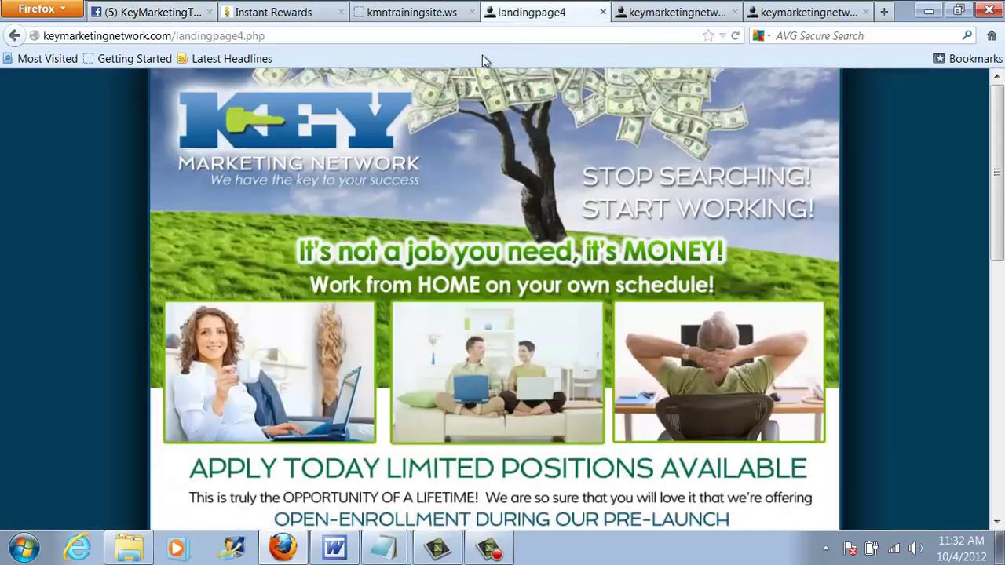